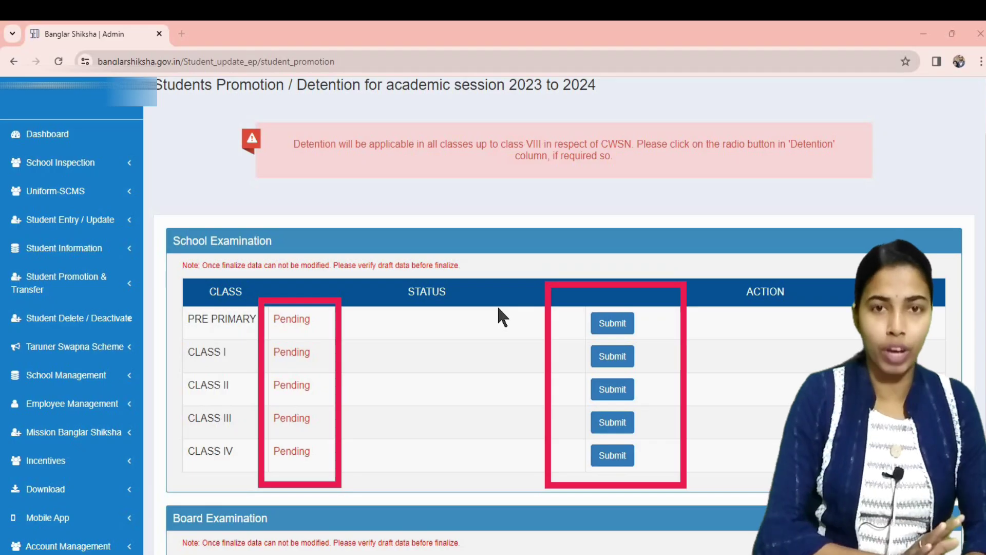
# - Open the Class IV student promotion form, save it as a draft and return to the class list
pyautogui.scroll(-1, 491, 342)
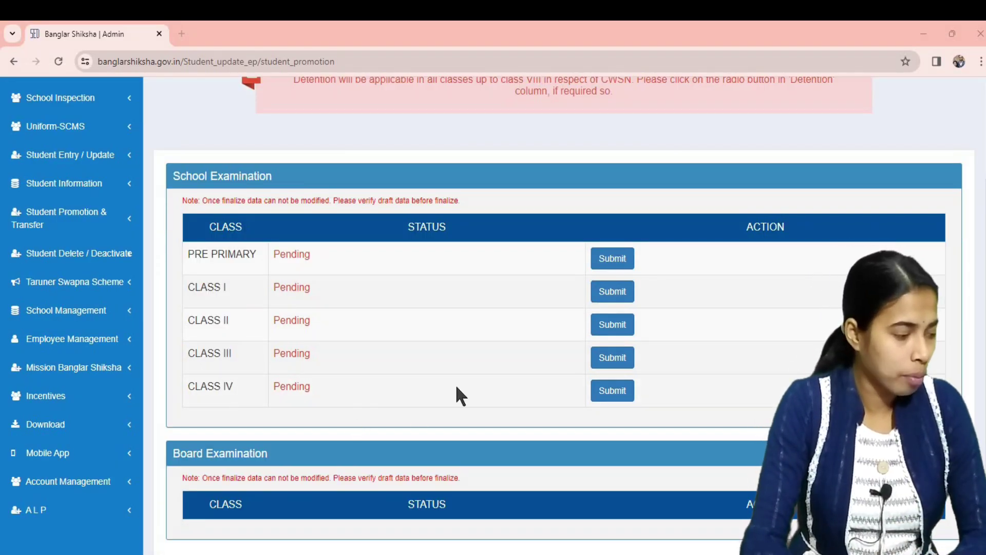
pyautogui.click(614, 392)
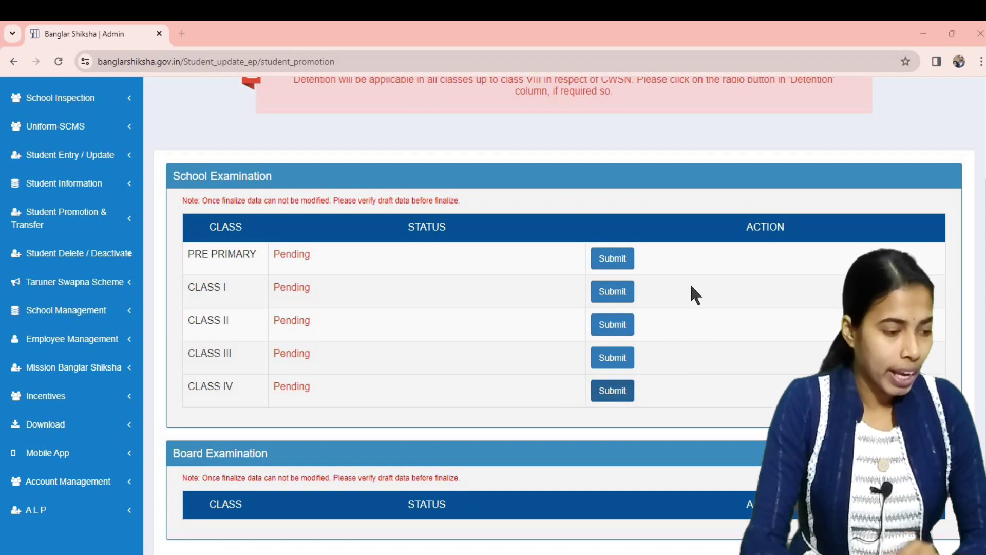
pyautogui.click(612, 392)
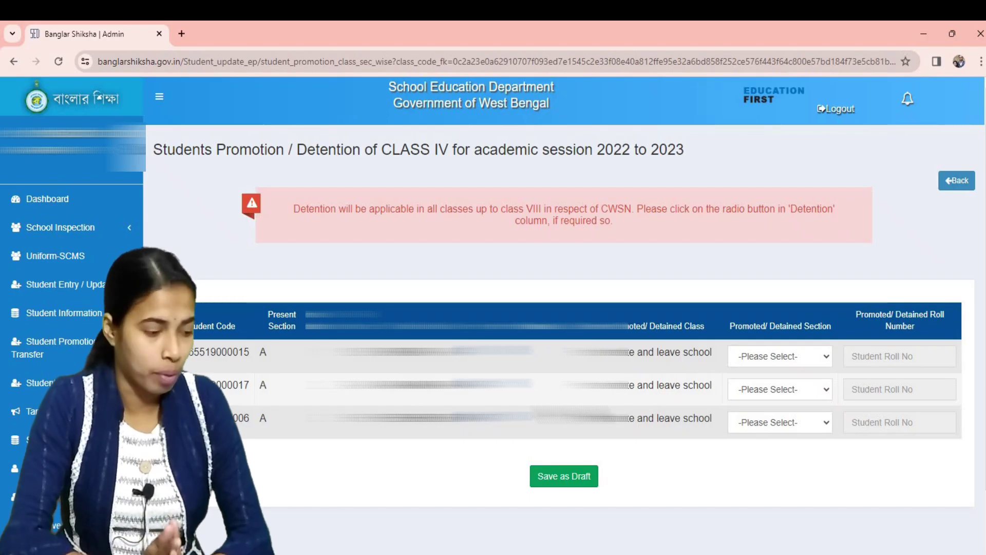
pyautogui.click(565, 478)
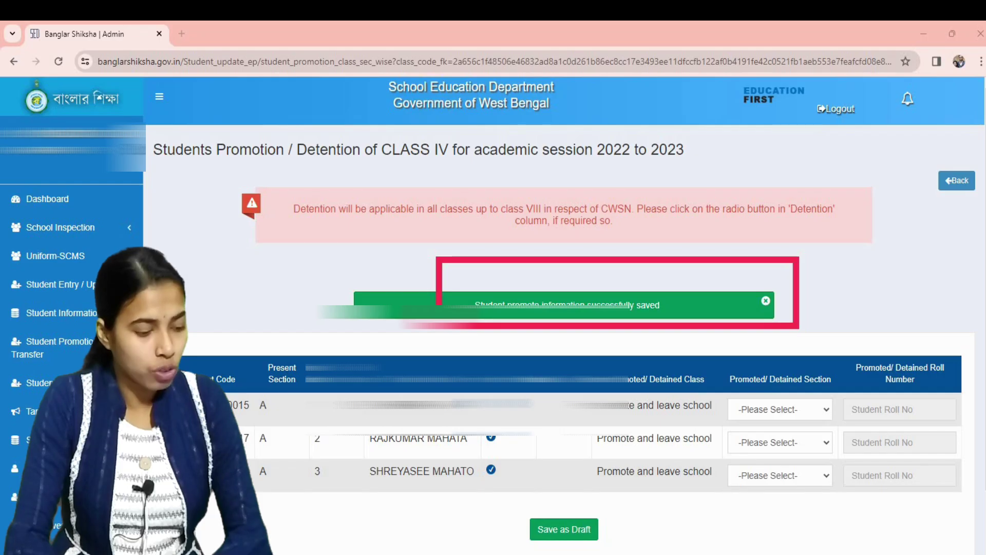
pyautogui.click(956, 181)
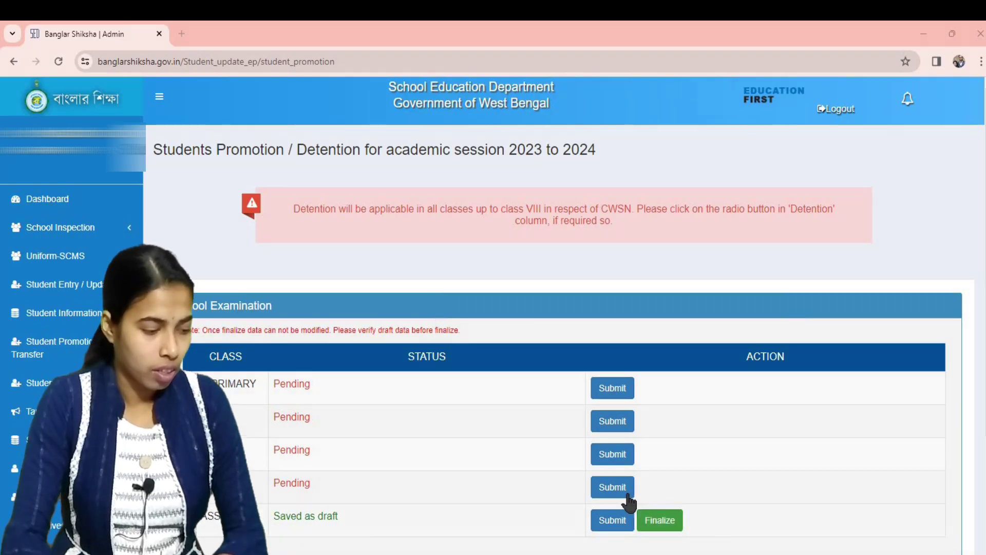
# - Open the Class III student promotion form, save it as a draft and return to the class list
pyautogui.click(612, 490)
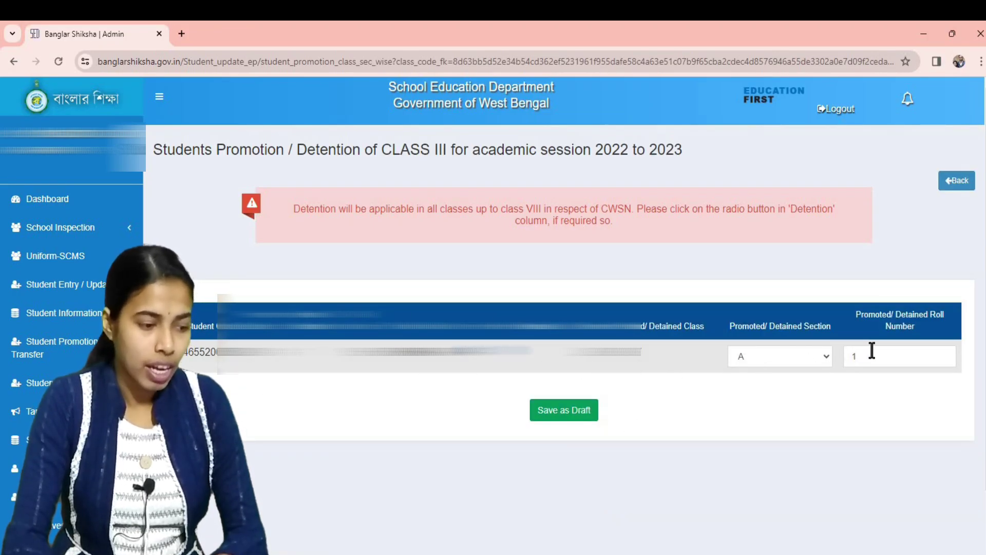
pyautogui.click(567, 419)
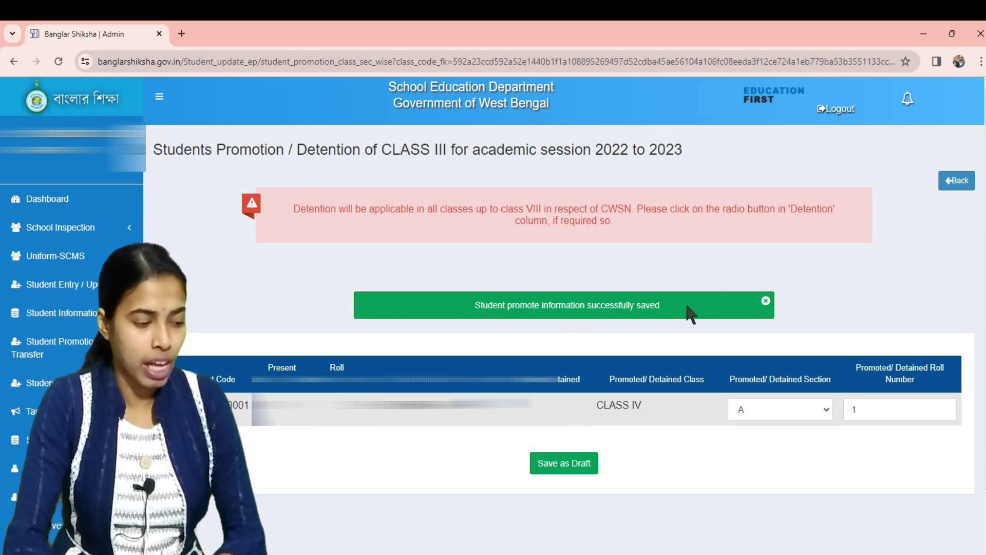
pyautogui.click(961, 186)
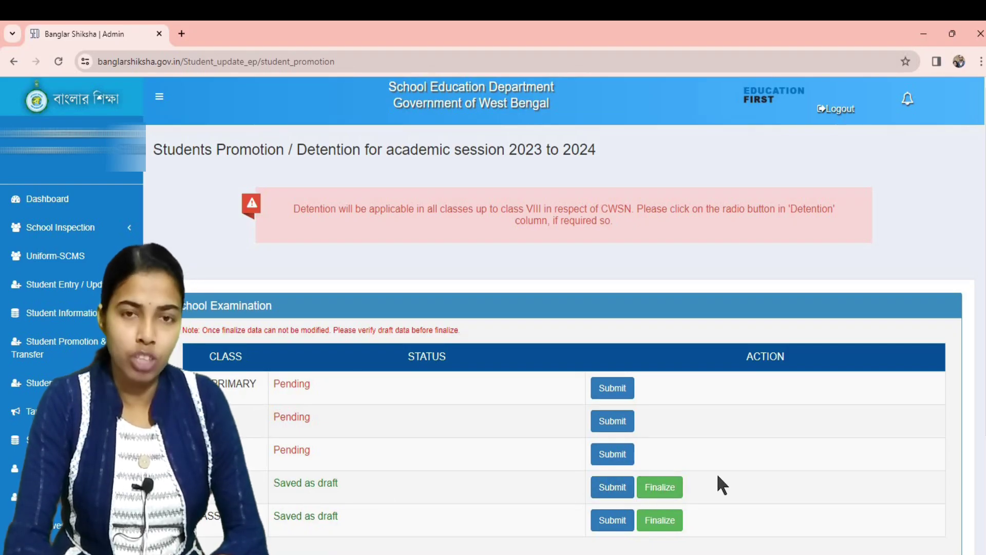
# - Open the Class II student promotion form, save it as a draft and return to the class list
pyautogui.click(618, 454)
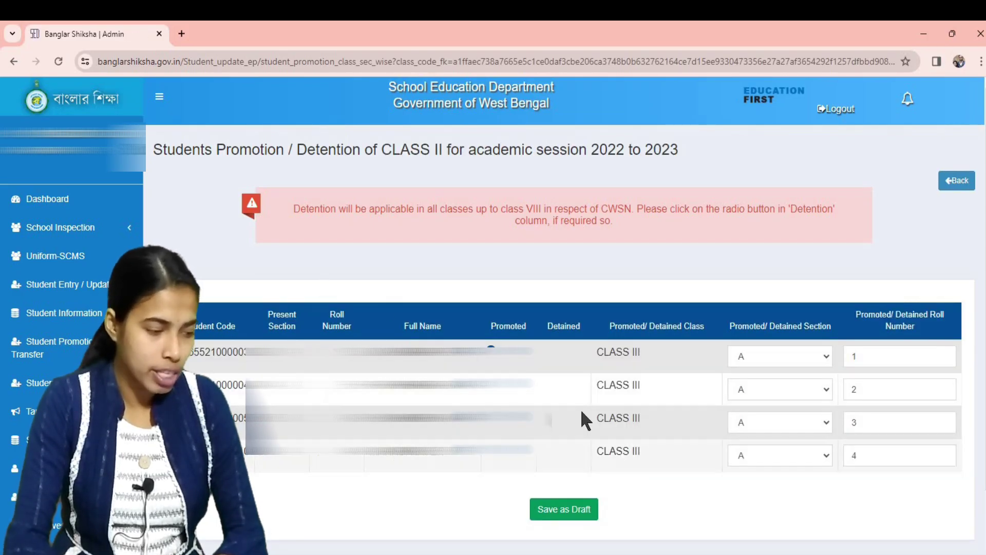
pyautogui.click(567, 517)
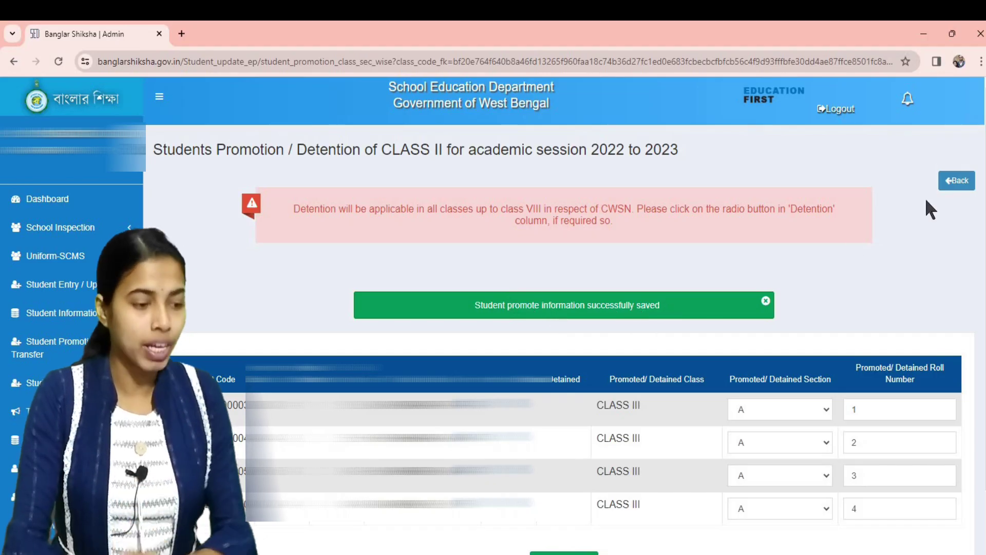
pyautogui.click(954, 184)
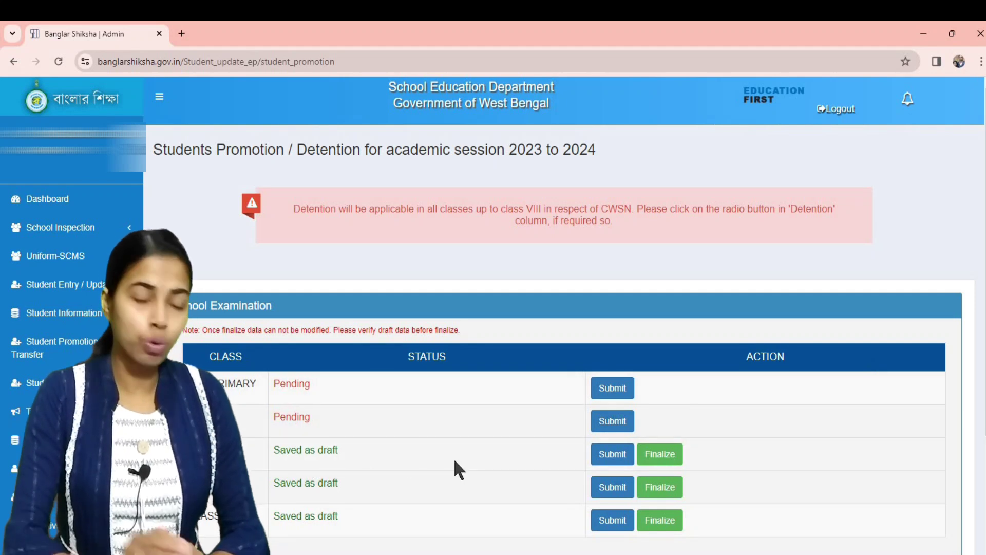
pyautogui.click(600, 459)
pyautogui.click(308, 453)
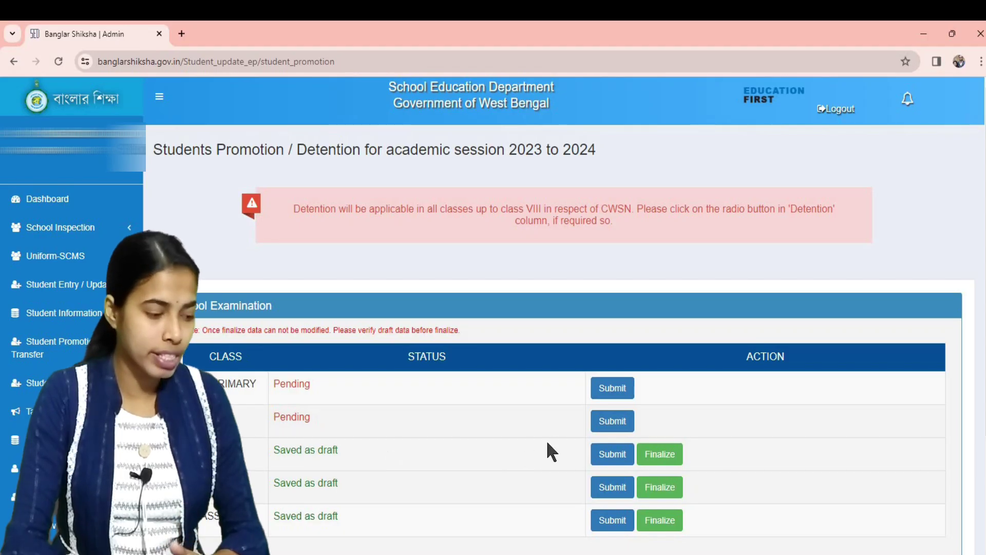
# - Open the Class I student promotion form, save it as a draft and return to the class list
pyautogui.click(618, 425)
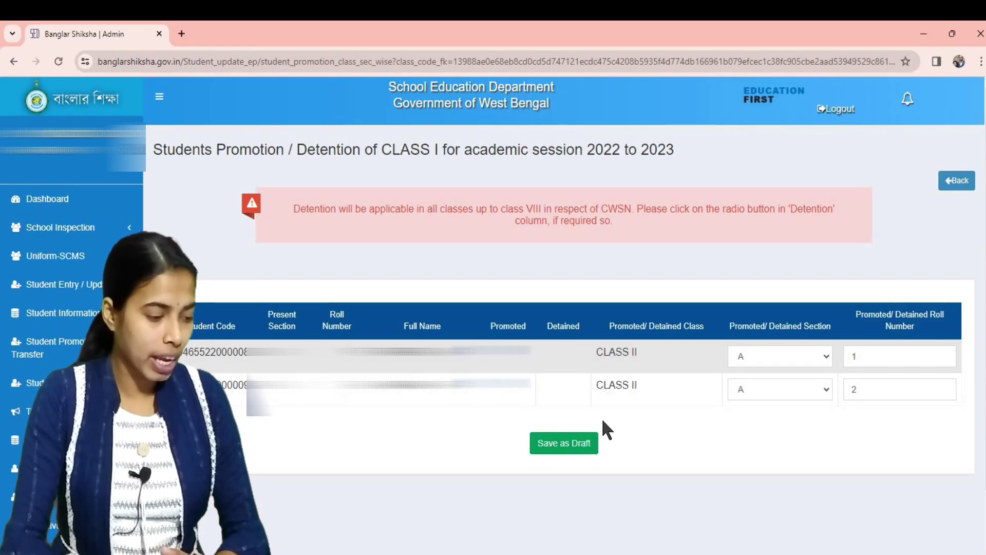
pyautogui.click(557, 444)
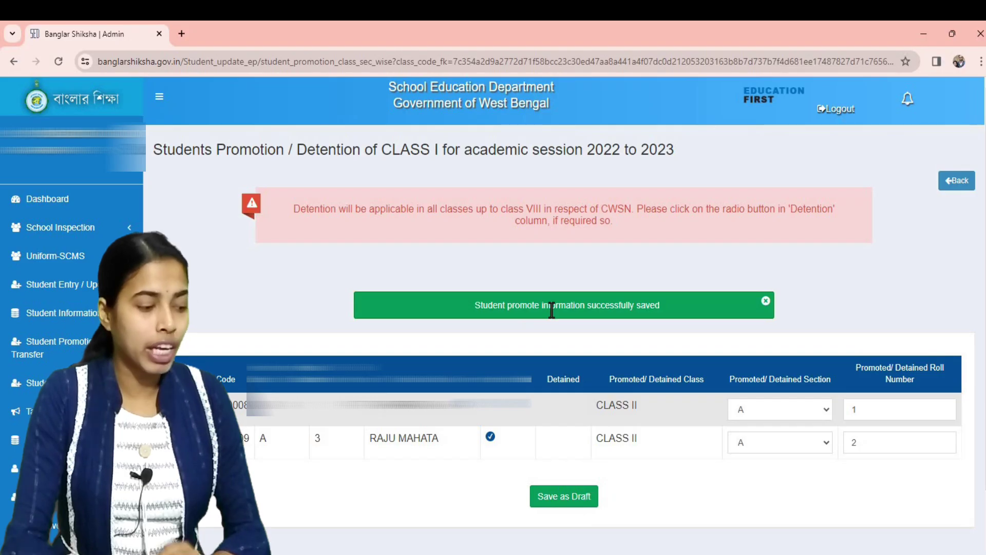
pyautogui.click(952, 184)
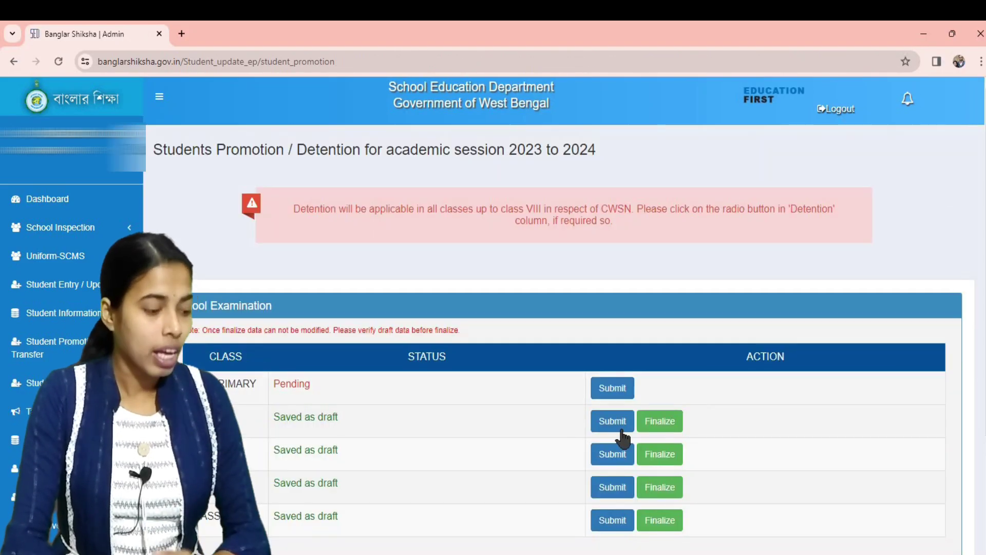
# - Open the Pre Primary student promotion form, save it as a draft and return to the class list
pyautogui.click(623, 398)
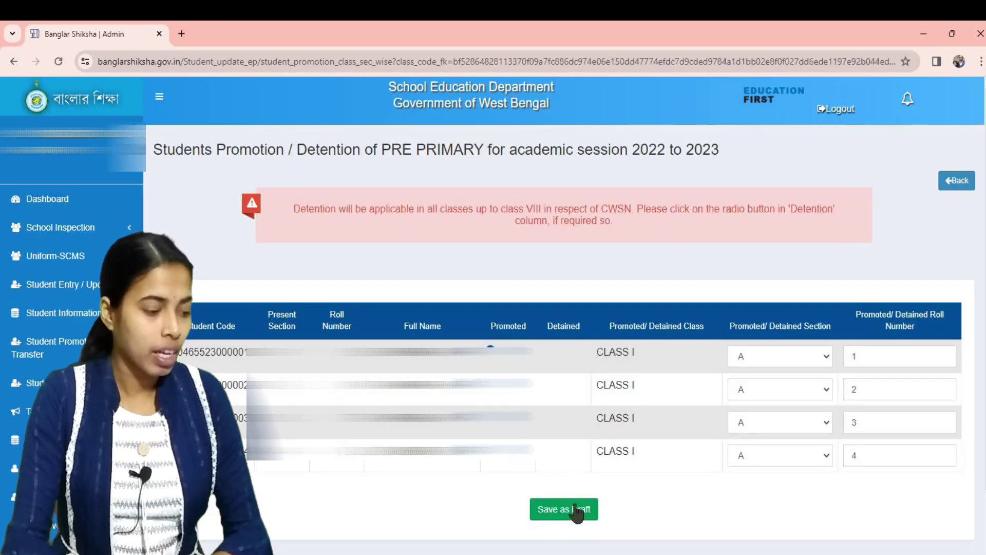
pyautogui.click(574, 514)
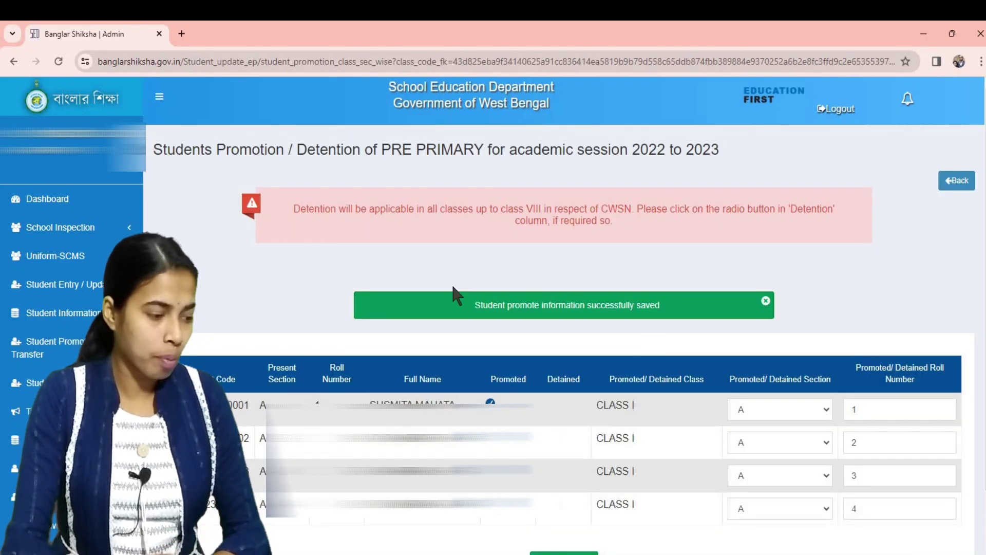
pyautogui.click(958, 183)
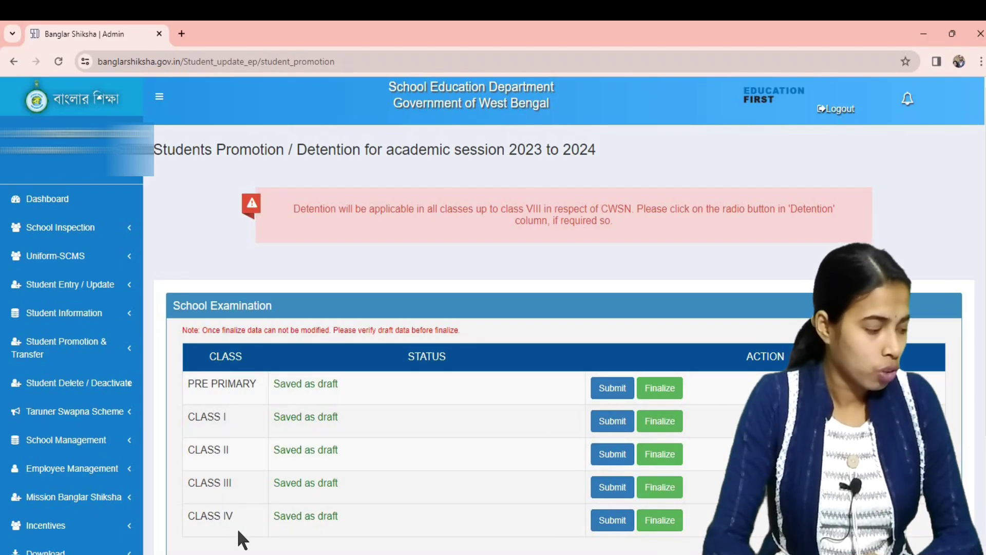
# - Finalize the Class IV promotion data, accept the confirmation, and check its status and action in the School Examination table
pyautogui.click(661, 524)
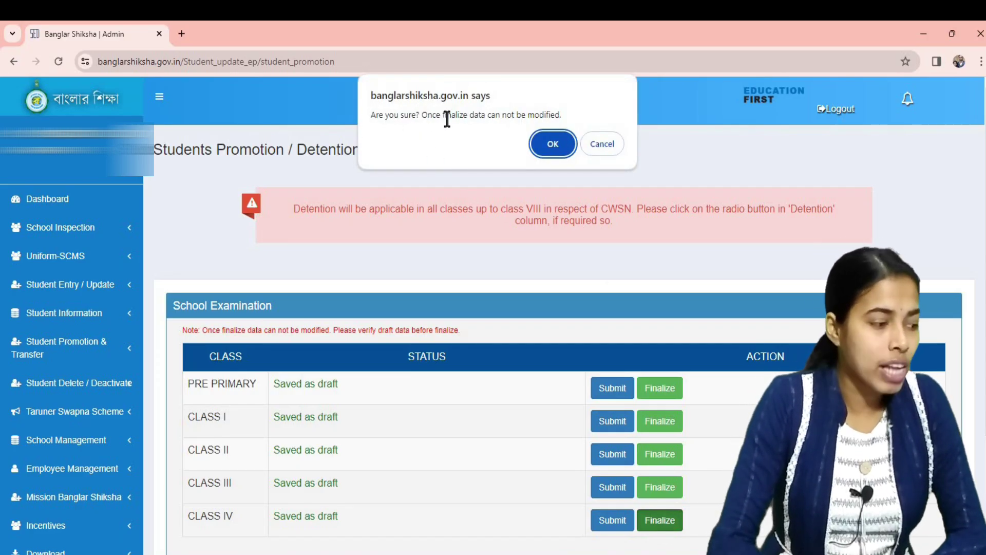
pyautogui.click(544, 151)
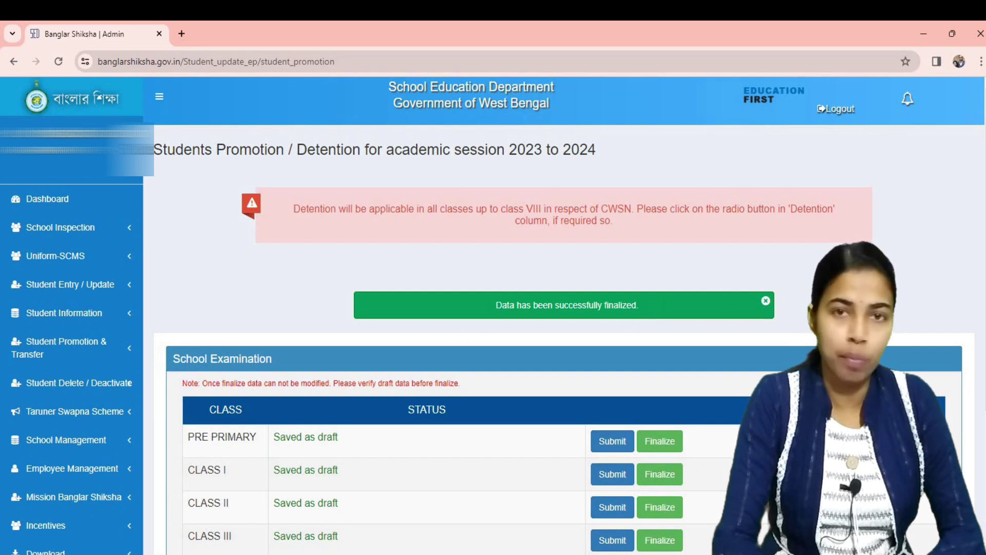
pyautogui.scroll(-3, 514, 308)
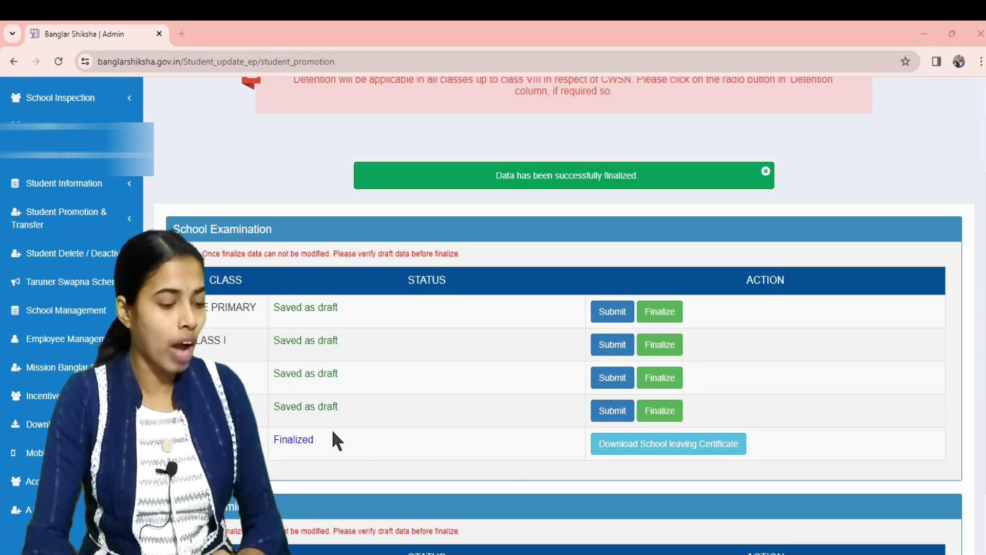
pyautogui.click(266, 419)
pyautogui.moveTo(271, 435)
pyautogui.mouseDown()
pyautogui.moveTo(315, 461)
pyautogui.moveTo(341, 461)
pyautogui.mouseUp()
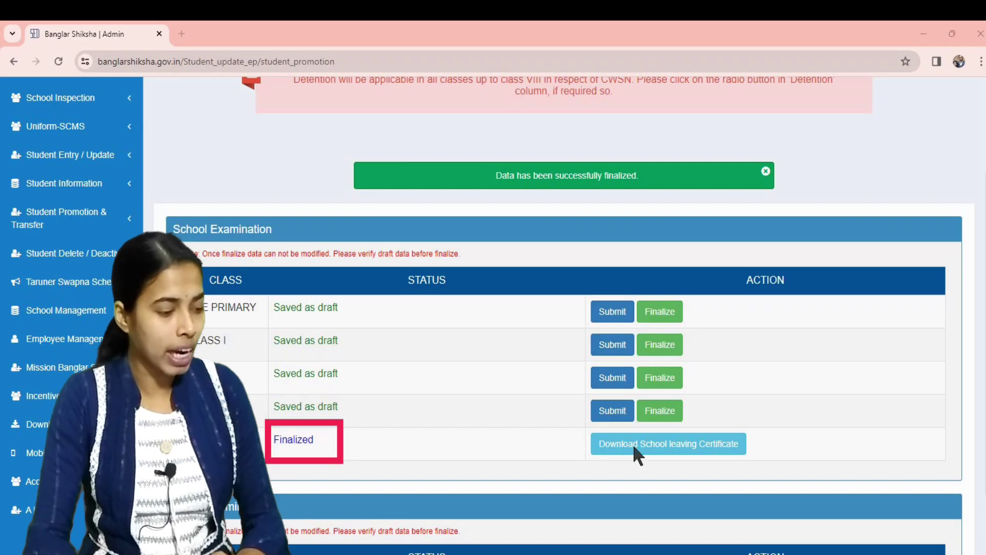
pyautogui.moveTo(580, 424)
pyautogui.mouseDown()
pyautogui.moveTo(595, 447)
pyautogui.moveTo(756, 461)
pyautogui.mouseUp()
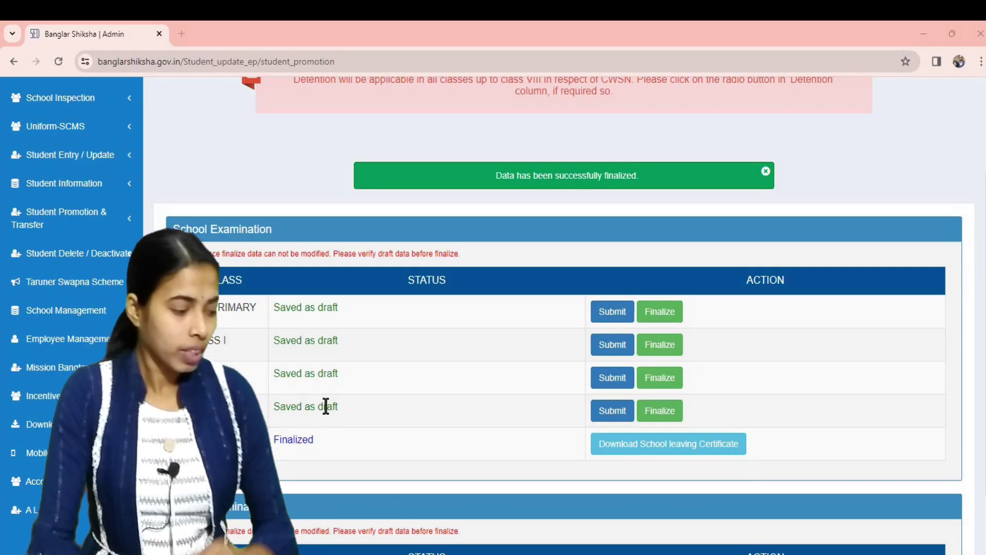
# - Finalize the draft promotion data for Class III and then Class II, accepting the confirmation for each
pyautogui.click(662, 419)
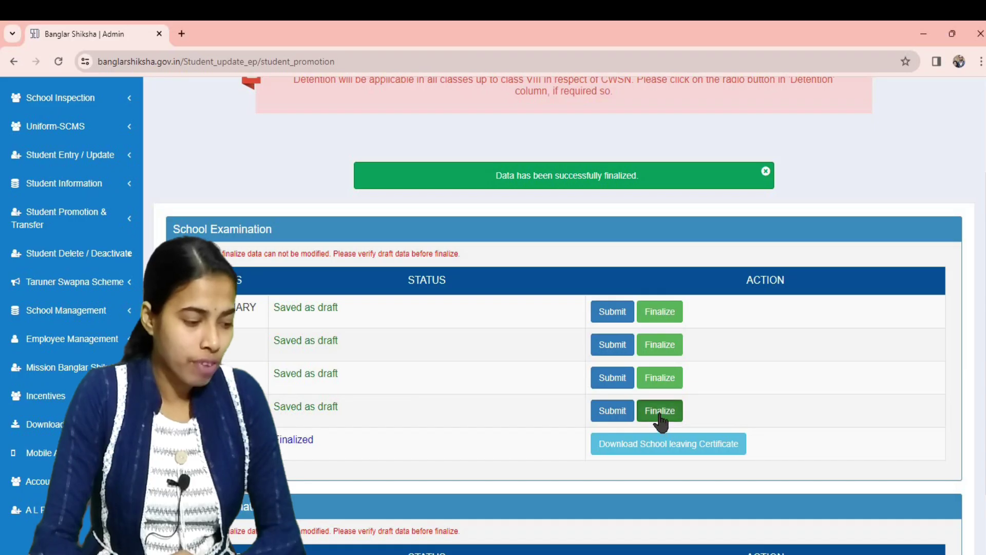
pyautogui.click(553, 146)
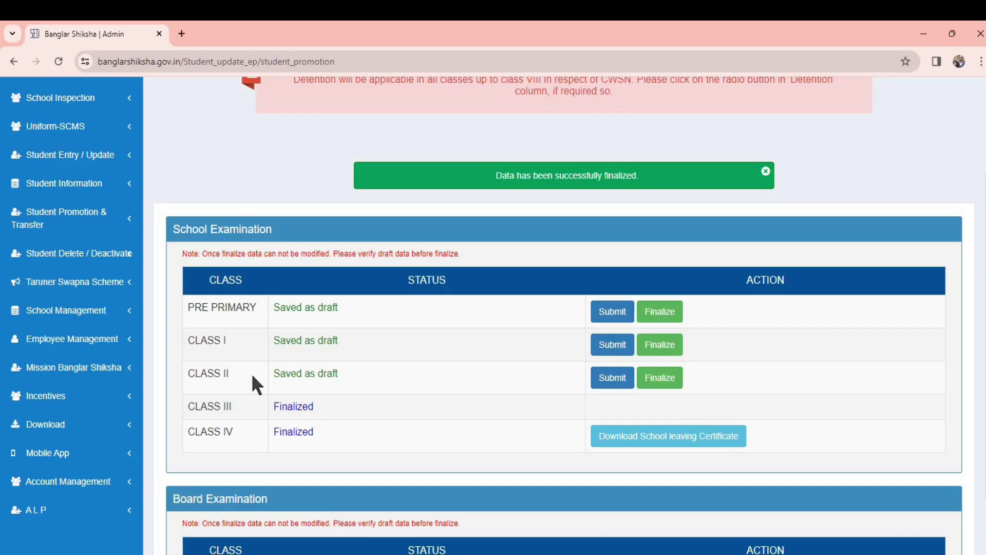
pyautogui.click(662, 383)
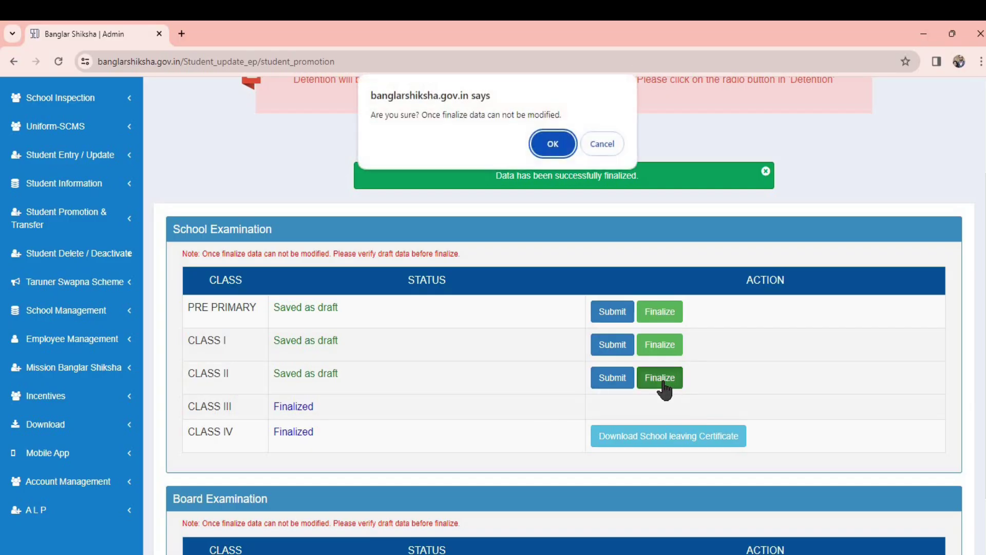
pyautogui.click(552, 145)
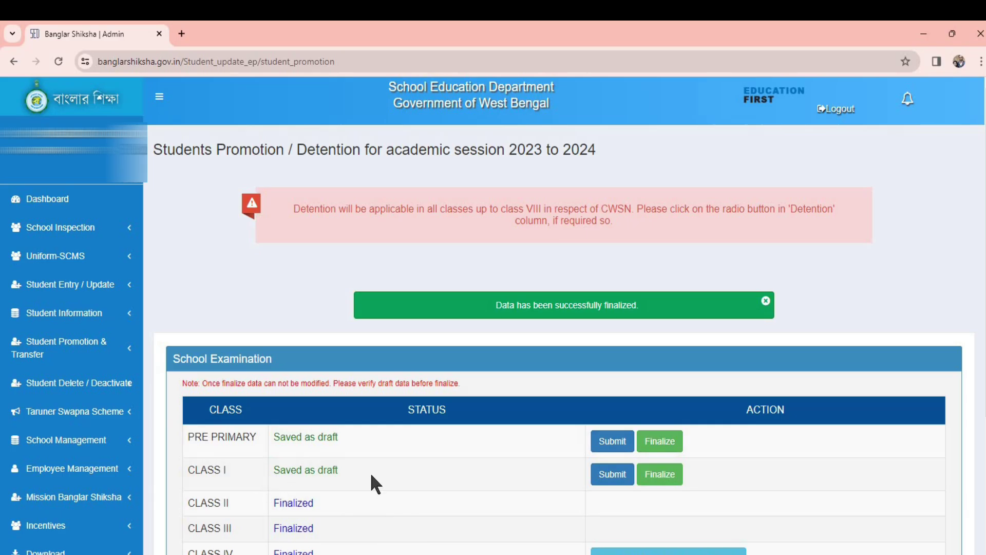
# - Finalize the draft promotion data for Class I and then Pre Primary, accepting the confirmation for each
pyautogui.click(663, 481)
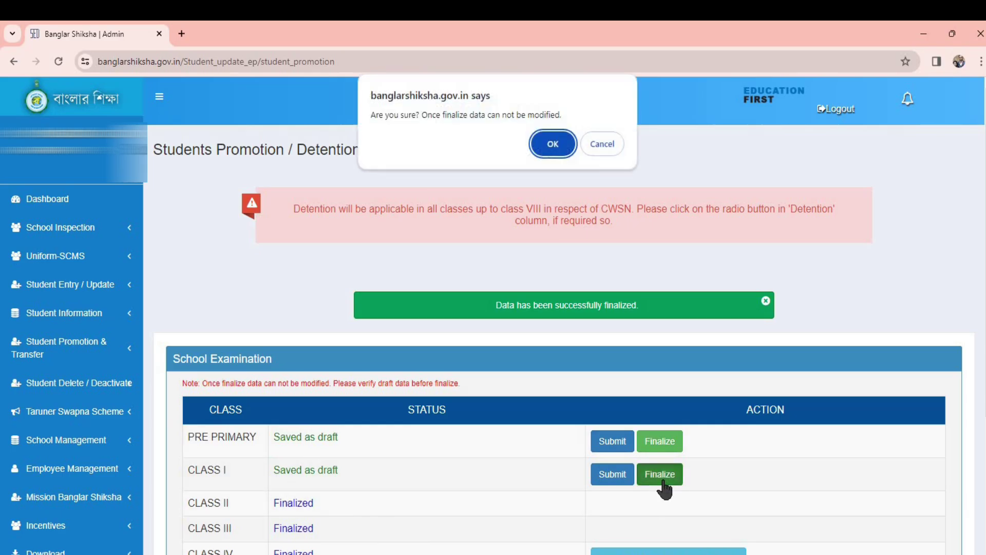
pyautogui.click(558, 131)
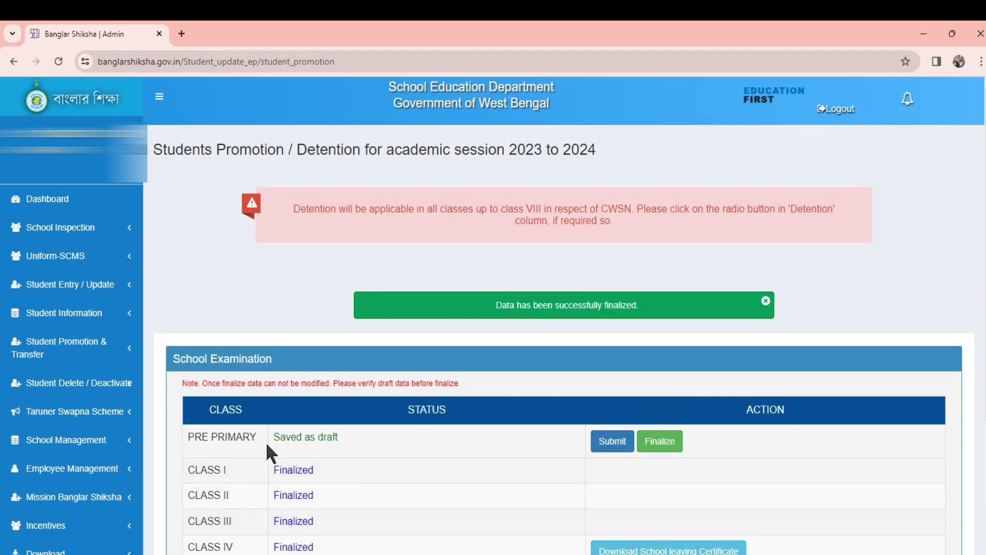
pyautogui.click(663, 445)
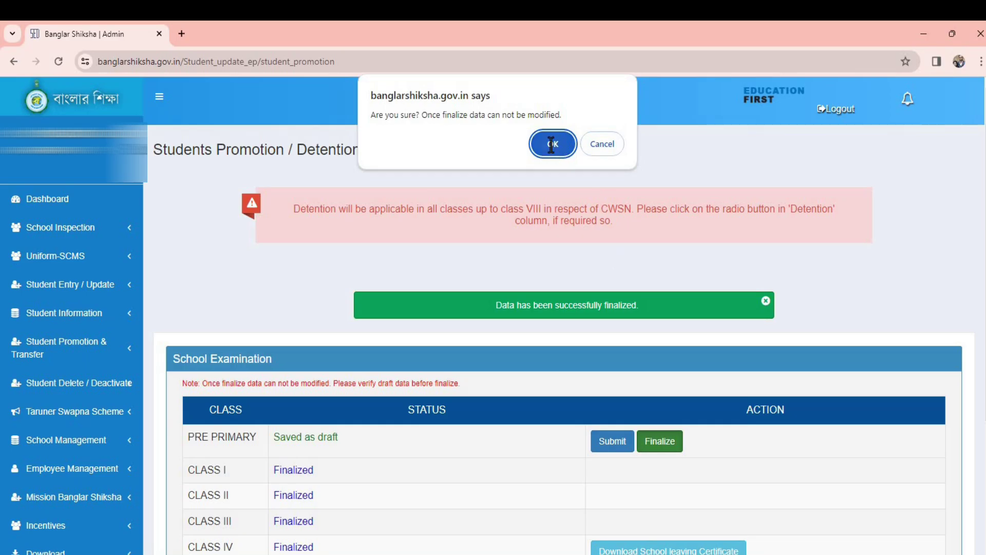
pyautogui.click(553, 146)
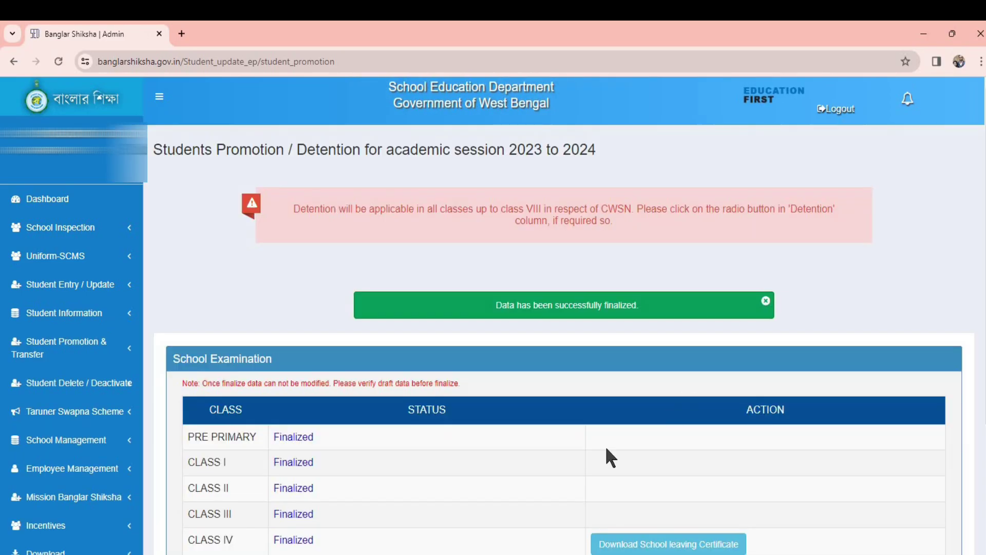
# - Open the school leaving certificates for Class IV and look through the generated document
pyautogui.scroll(-1, 478, 469)
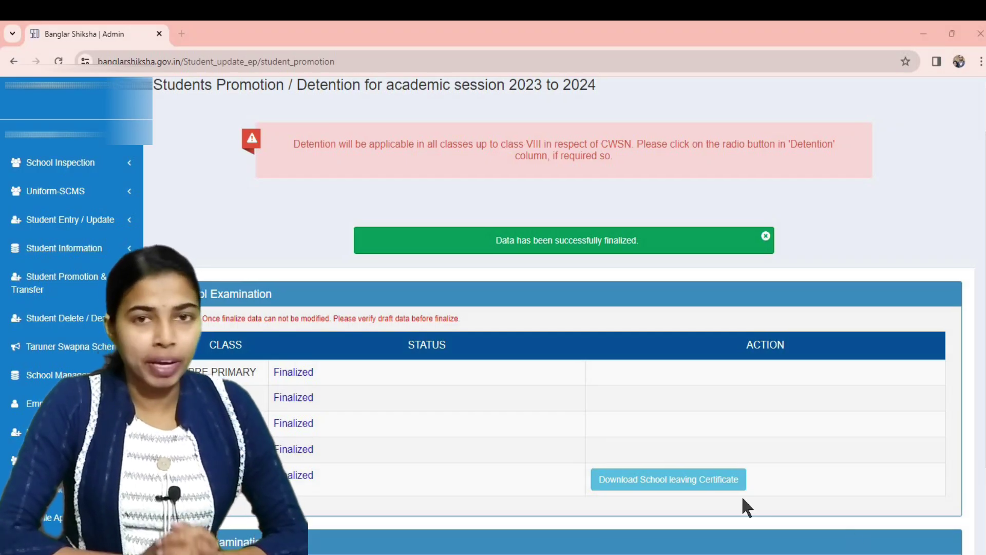
pyautogui.click(653, 480)
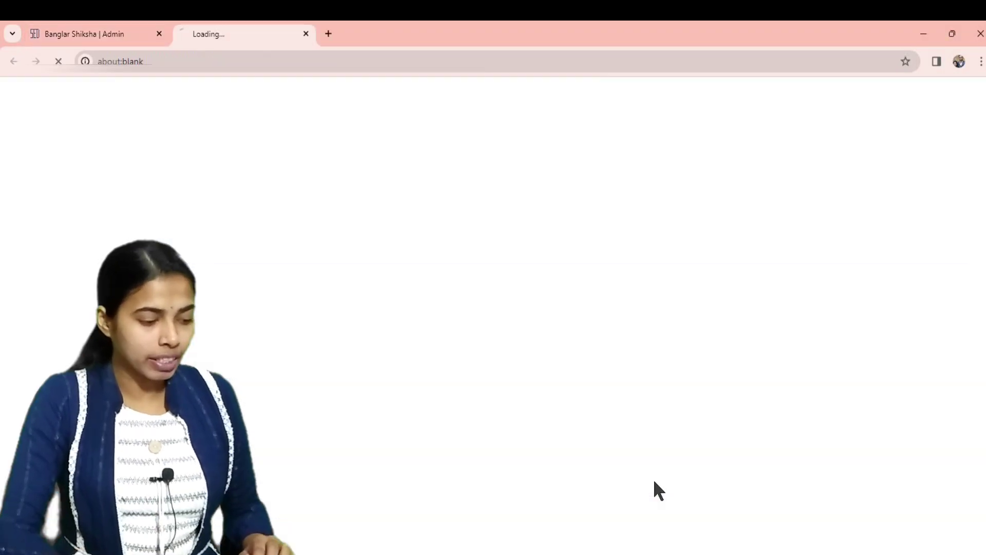
pyautogui.scroll(-5, 492, 309)
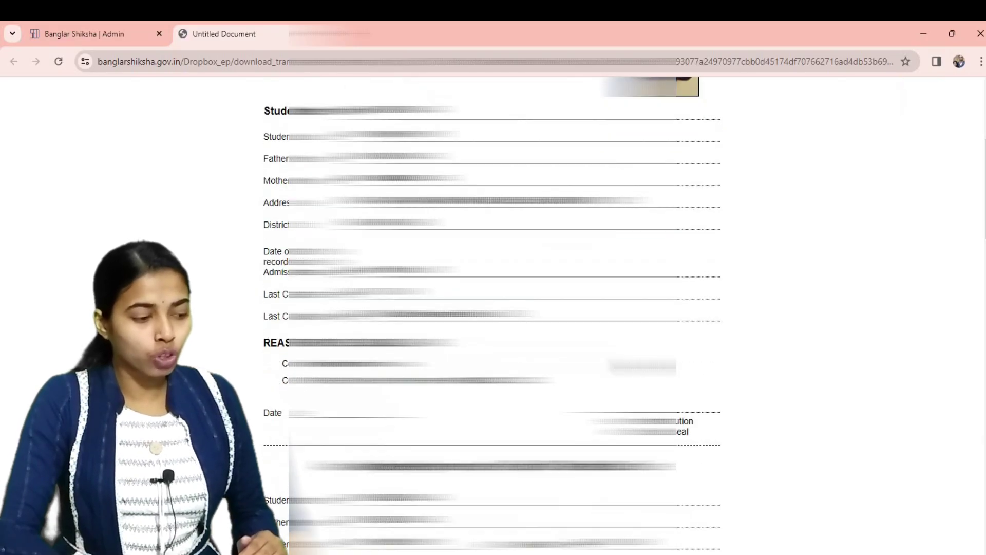
pyautogui.scroll(-12, 492, 308)
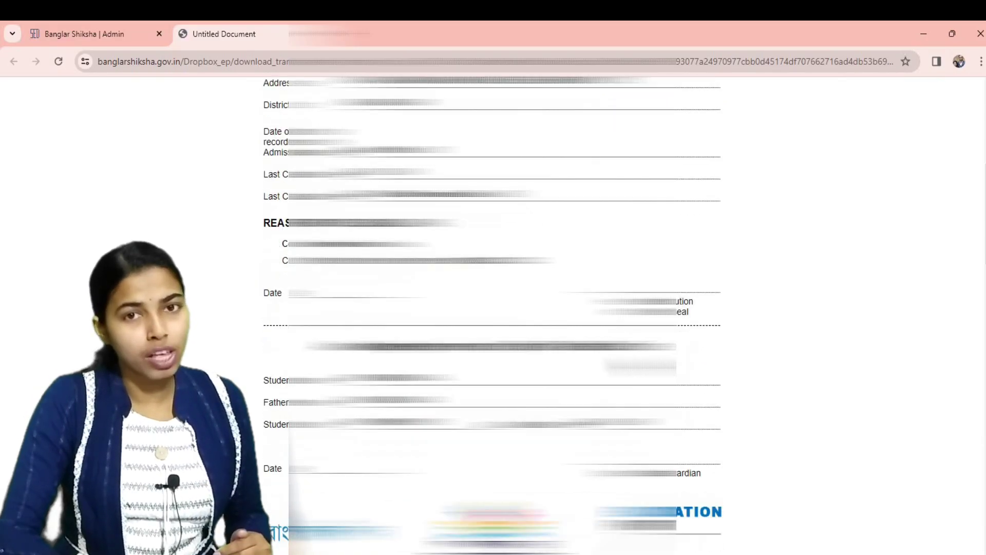
# - Look through the remaining Class IV school leaving certificates in the generated document
pyautogui.scroll(-10, 492, 308)
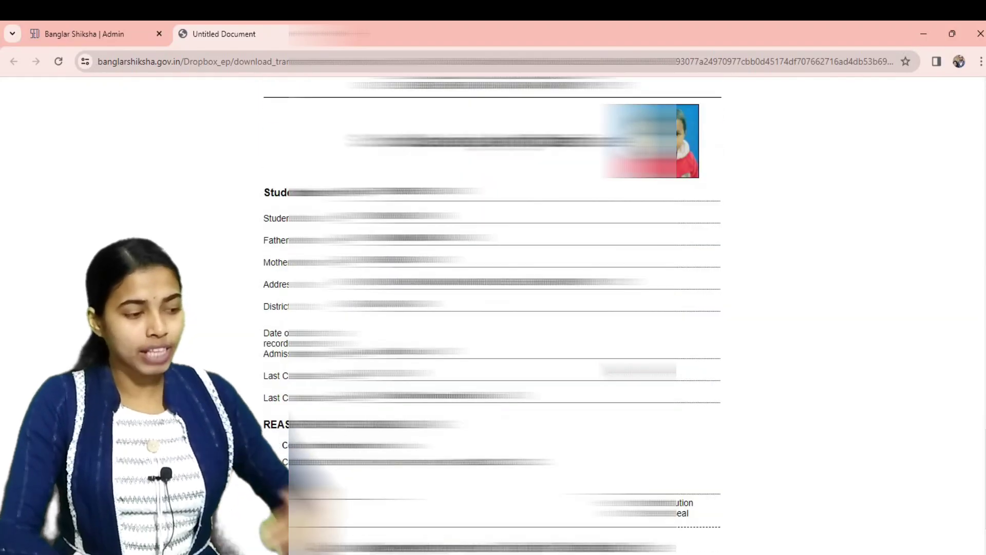
pyautogui.scroll(-3, 492, 308)
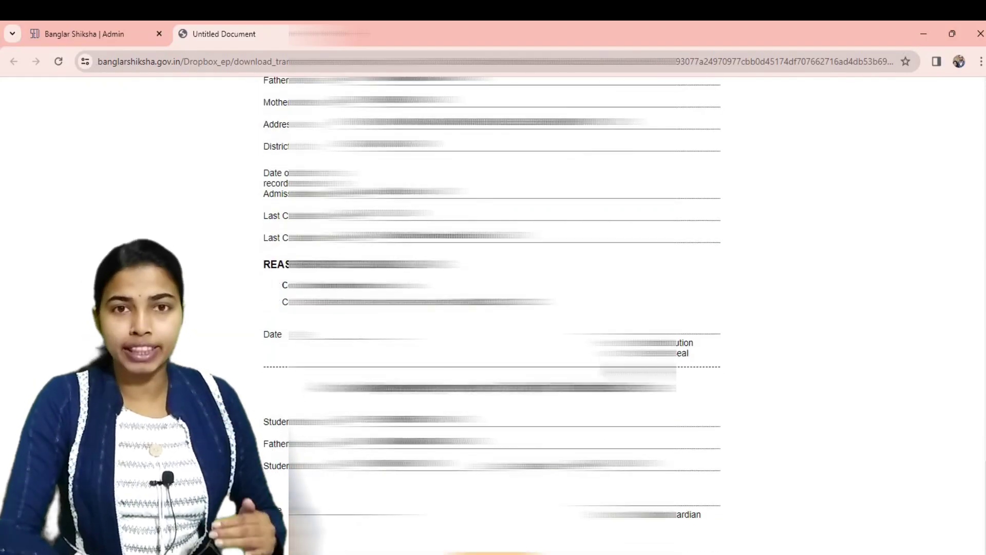
pyautogui.scroll(-8, 492, 308)
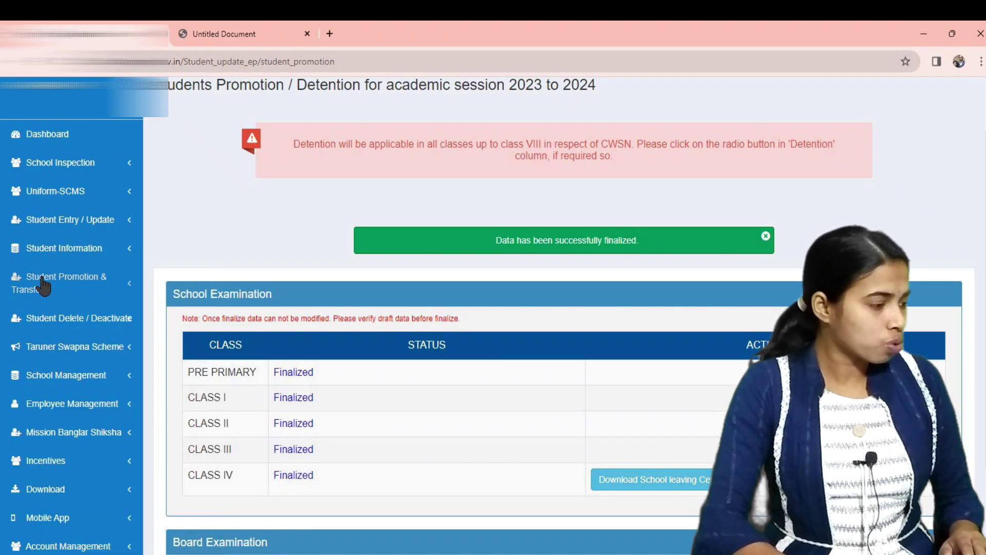
# - Go to Student's Transfer Out and view the transfer certificate of the first student in the transferred-out list
pyautogui.click(44, 285)
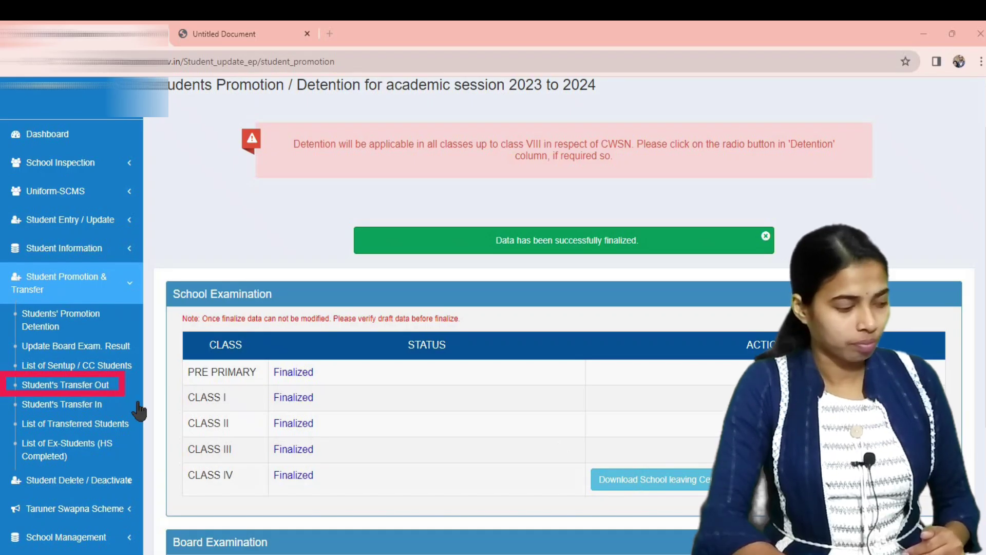
pyautogui.click(81, 385)
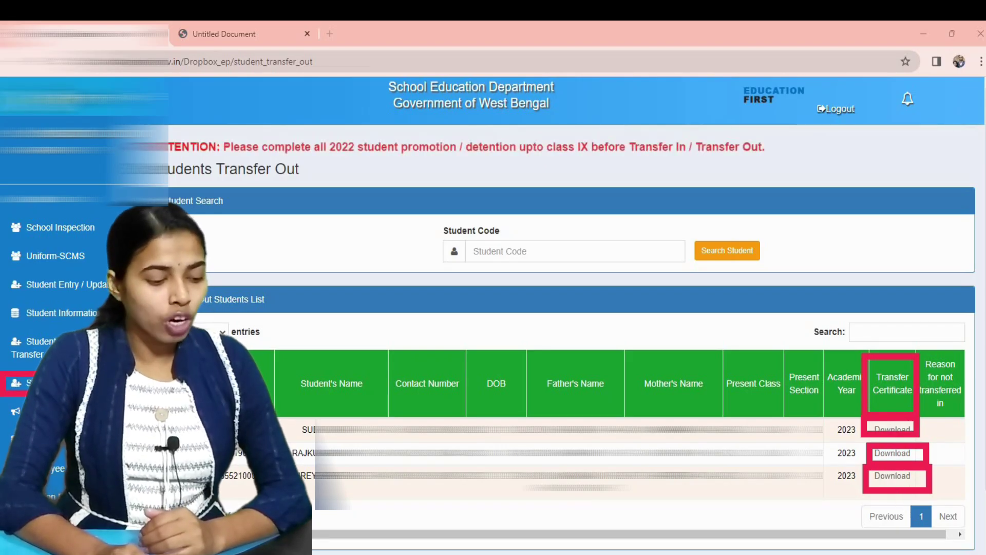
pyautogui.click(890, 428)
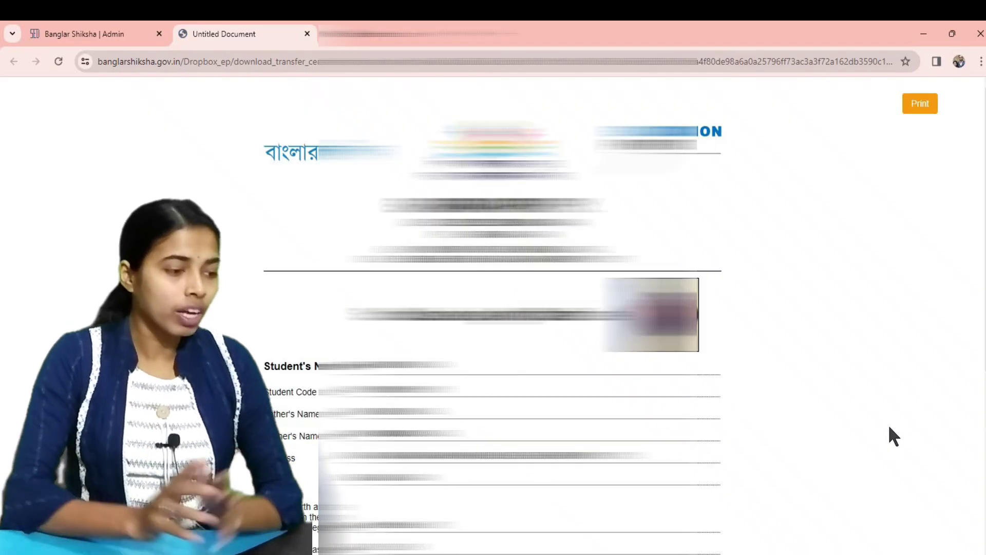
pyautogui.scroll(-6, 751, 406)
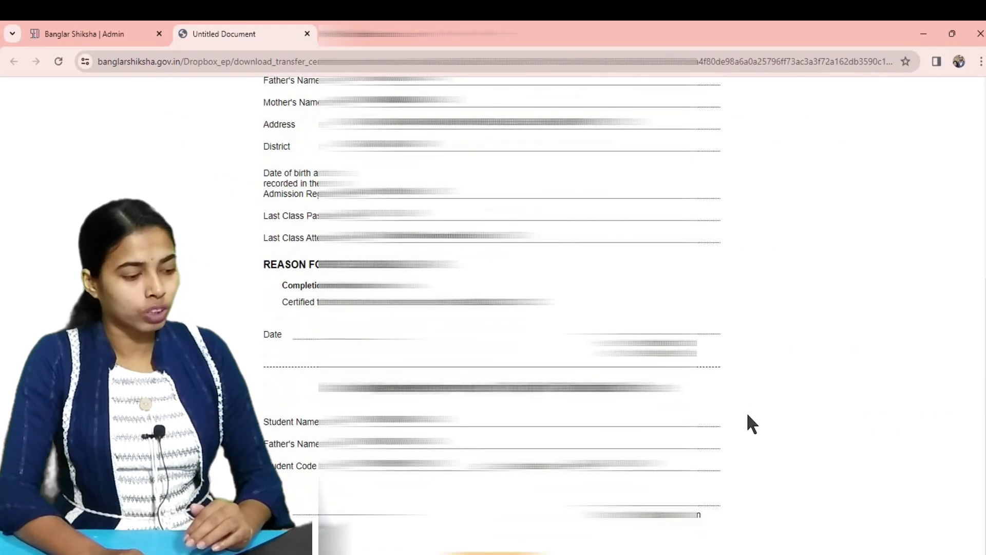
pyautogui.scroll(6, 747, 441)
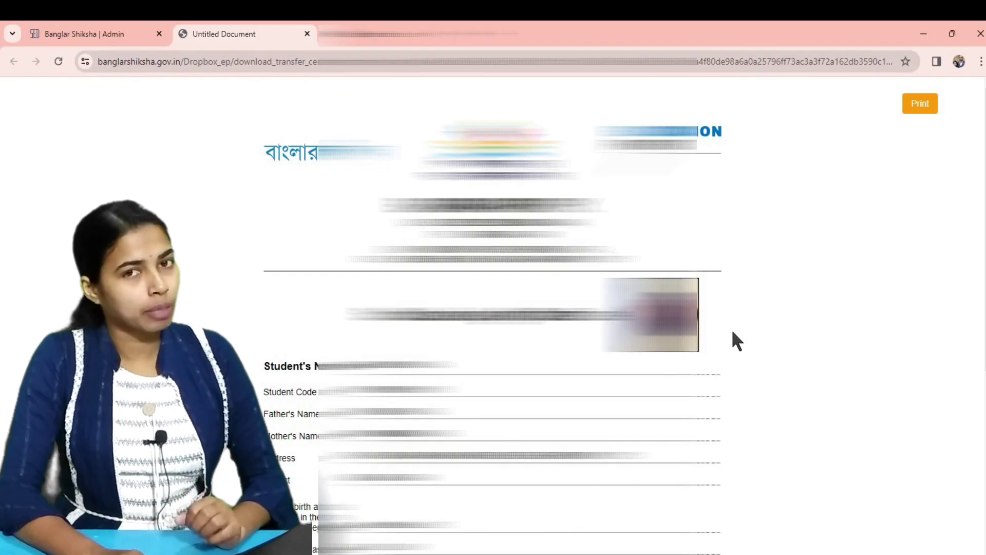
pyautogui.scroll(-6, 733, 333)
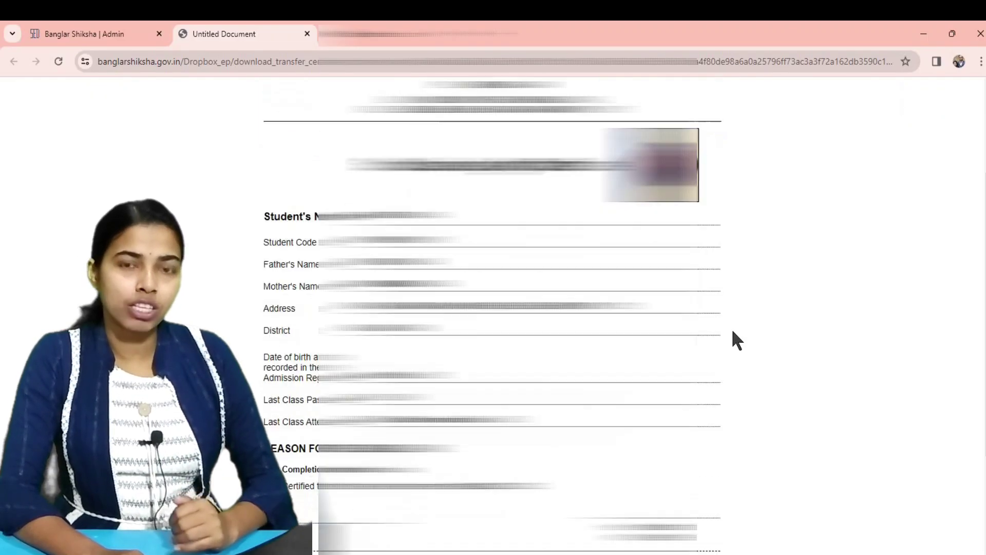
pyautogui.scroll(6, 734, 359)
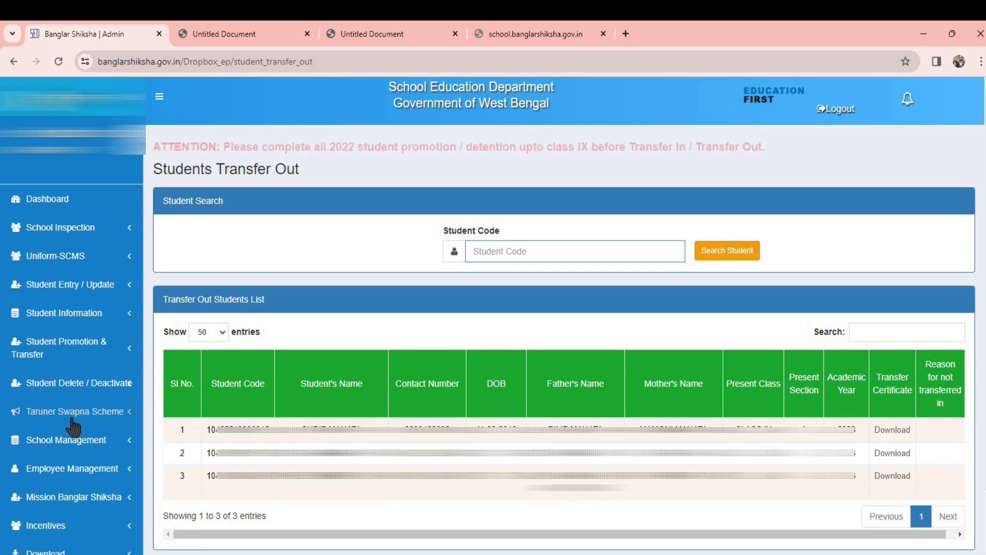
# - Open the school's list of students and copy the student code of the first entry
pyautogui.click(63, 314)
pyautogui.click(71, 339)
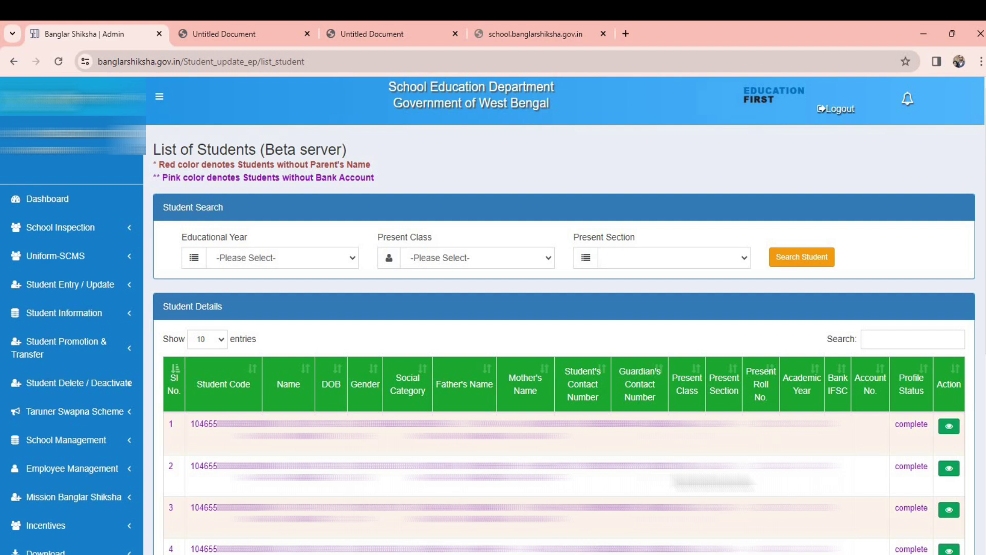
pyautogui.scroll(-1, 565, 308)
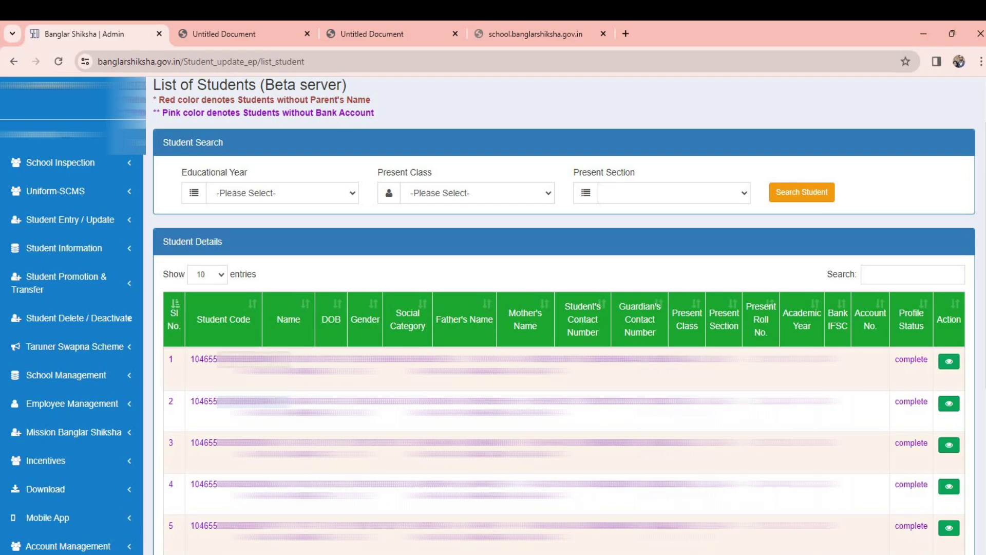
pyautogui.moveTo(273, 359); pyautogui.dragTo(187, 359)
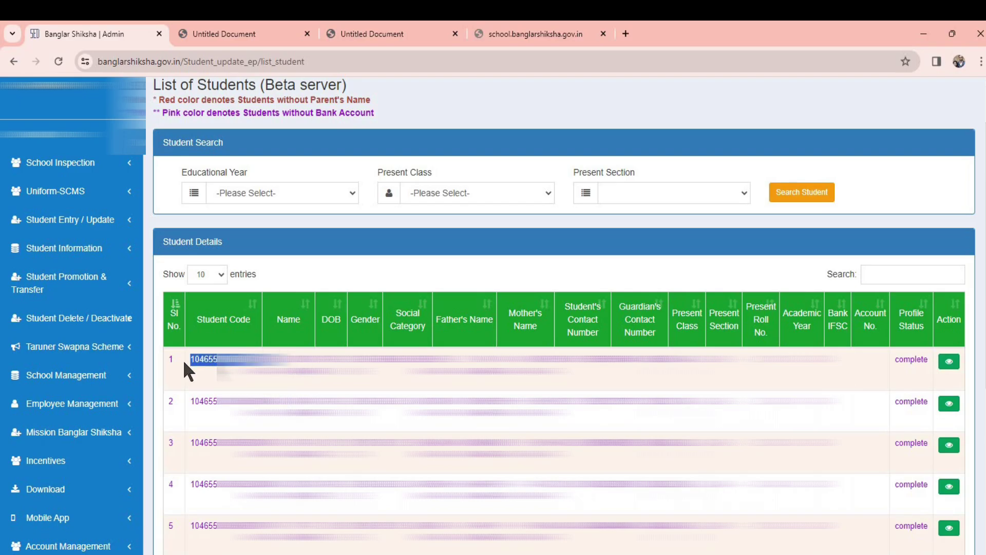
# - Look up the student on the Students Transfer Out page with the copied code and view the available transfer reasons
pyautogui.click(37, 285)
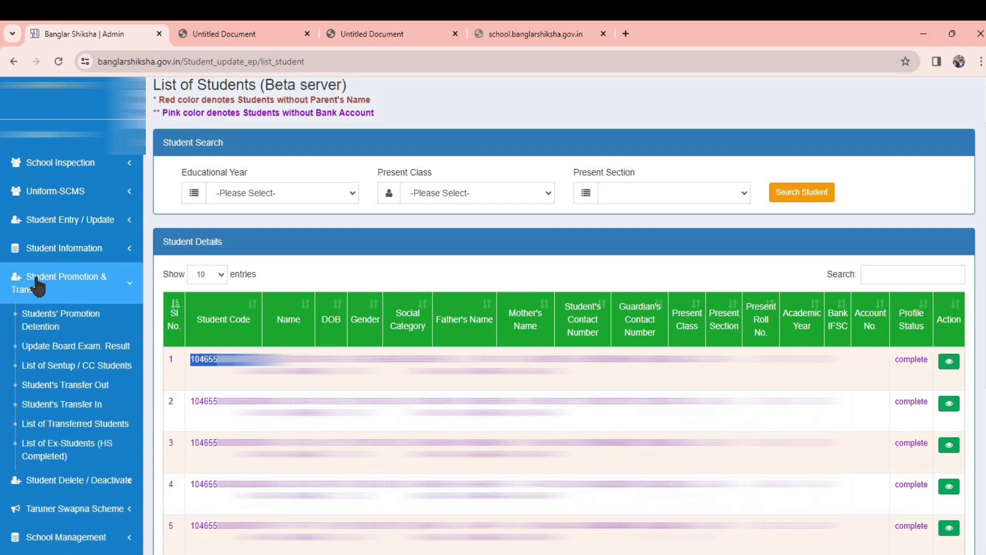
pyautogui.click(87, 386)
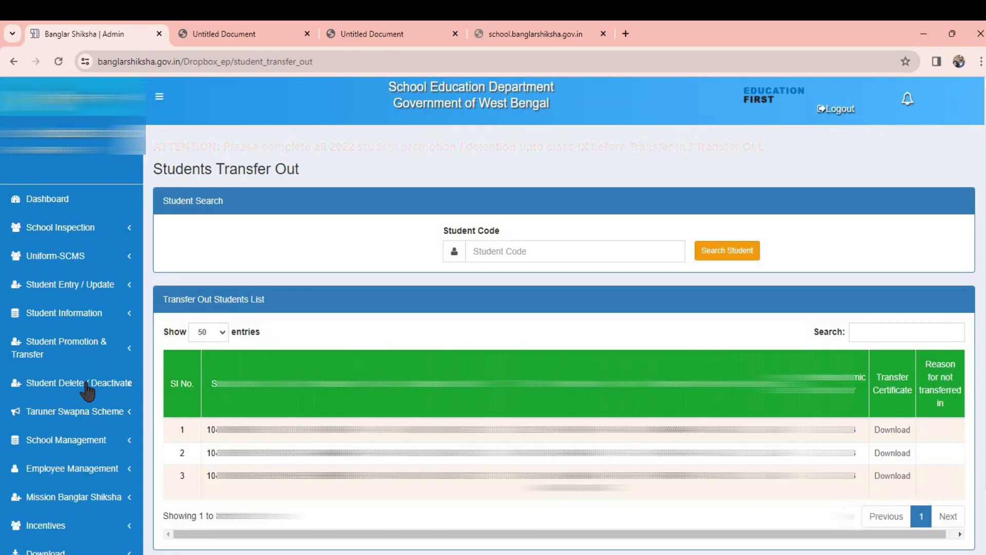
pyautogui.click(601, 254)
pyautogui.hotkey('ctrl', 'v')
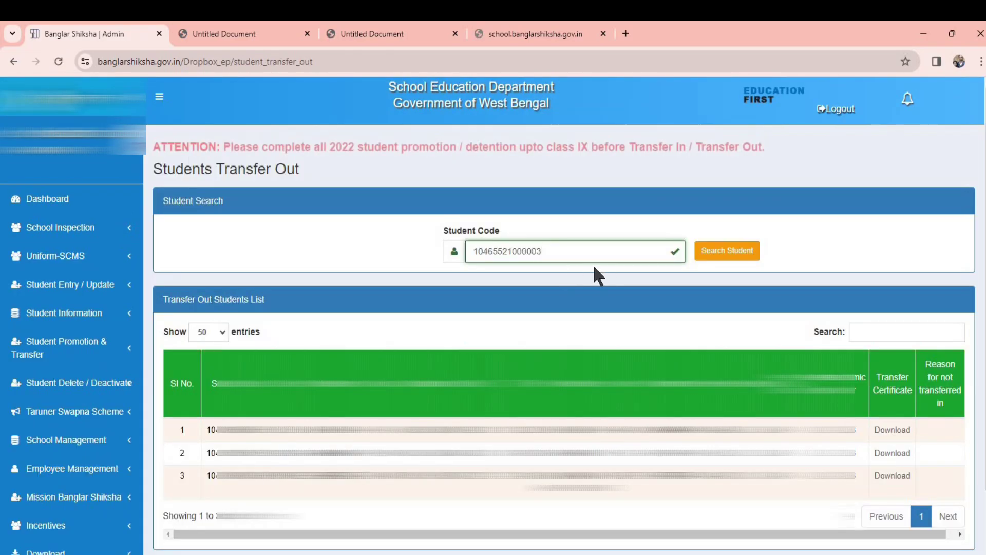
pyautogui.click(728, 250)
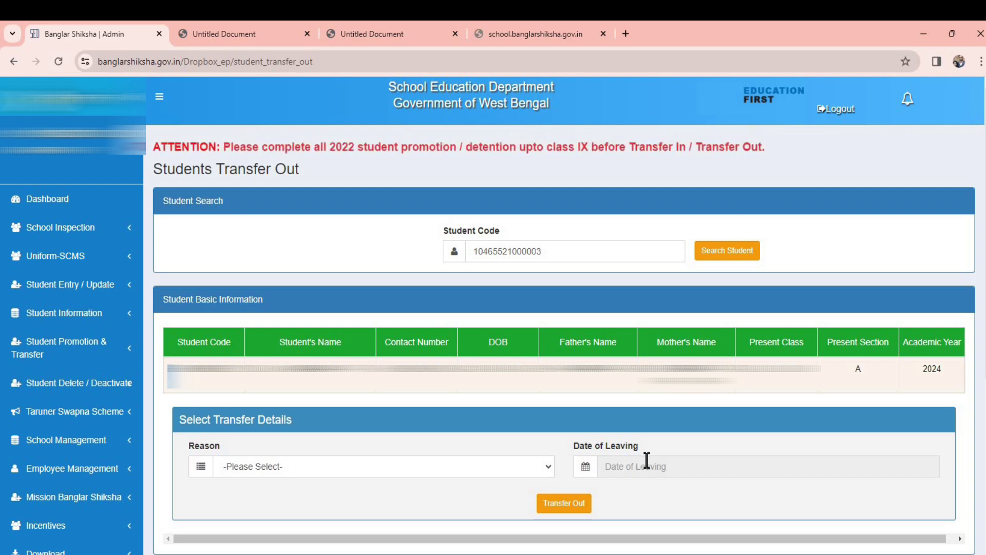
pyautogui.click(263, 466)
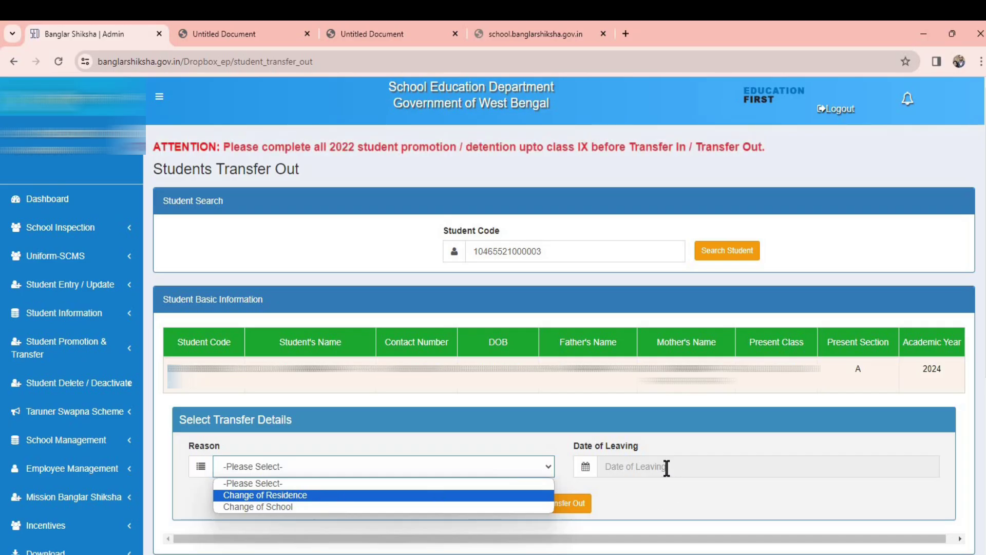
pyautogui.click(650, 496)
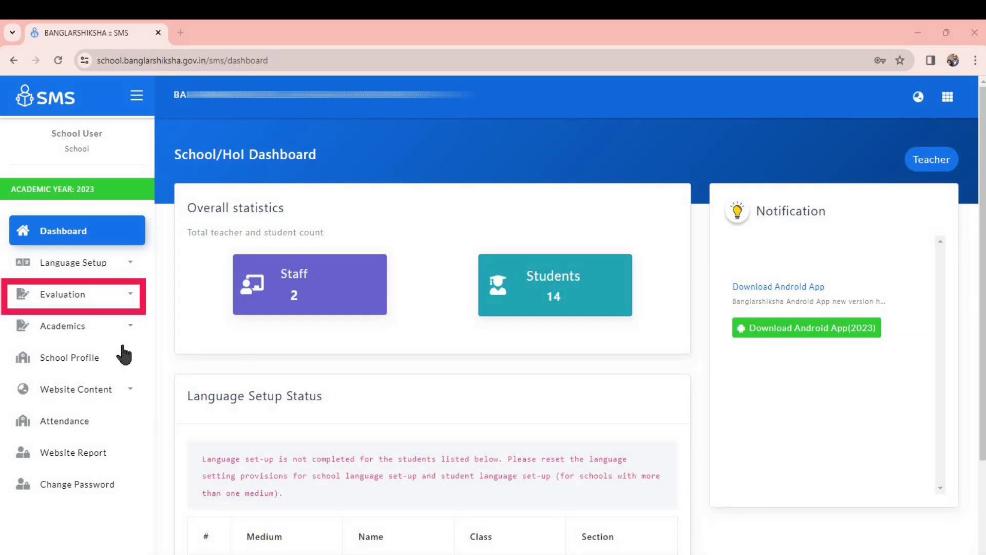
# - On the School Management System site, open Bulkprint 2023 from the Evaluation section
pyautogui.click(131, 294)
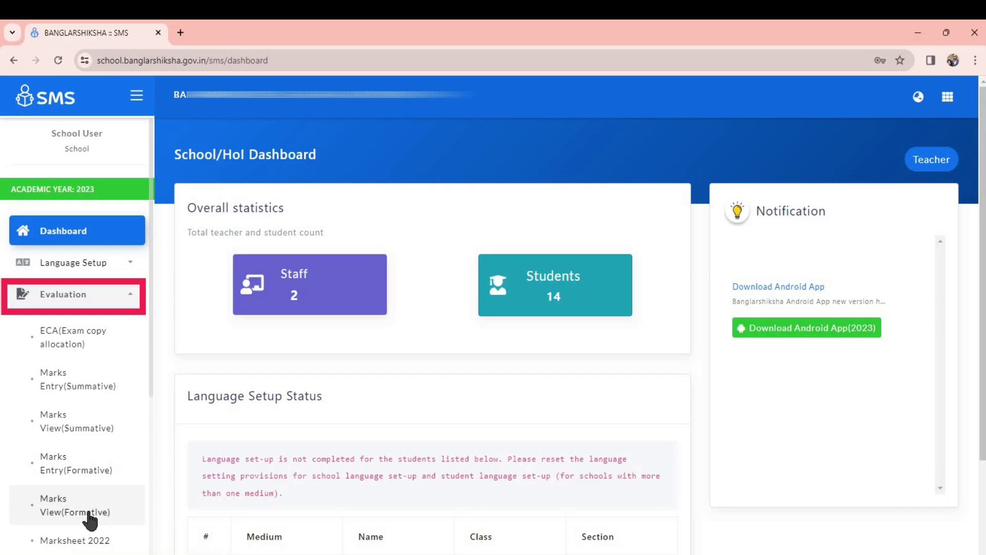
pyautogui.scroll(-3, 77, 508)
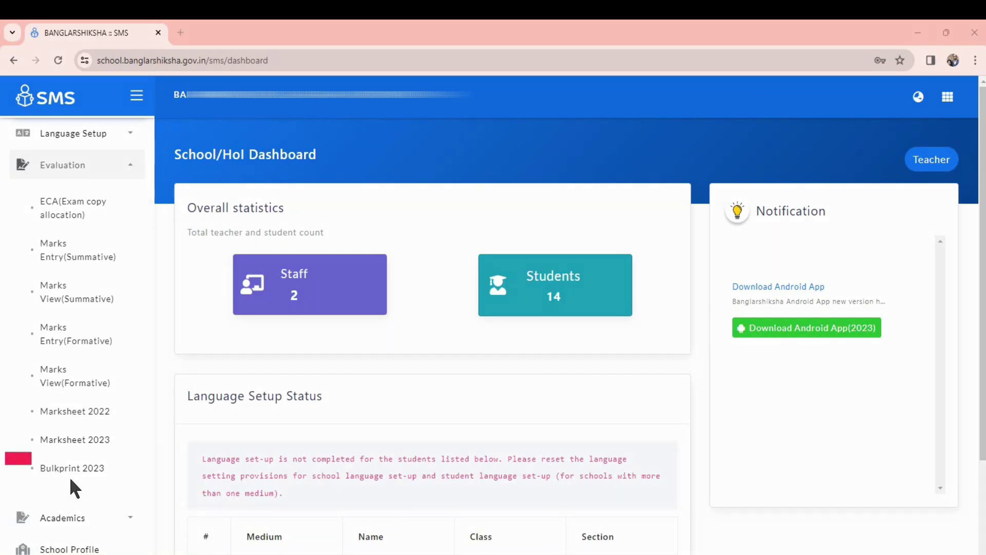
pyautogui.click(130, 487)
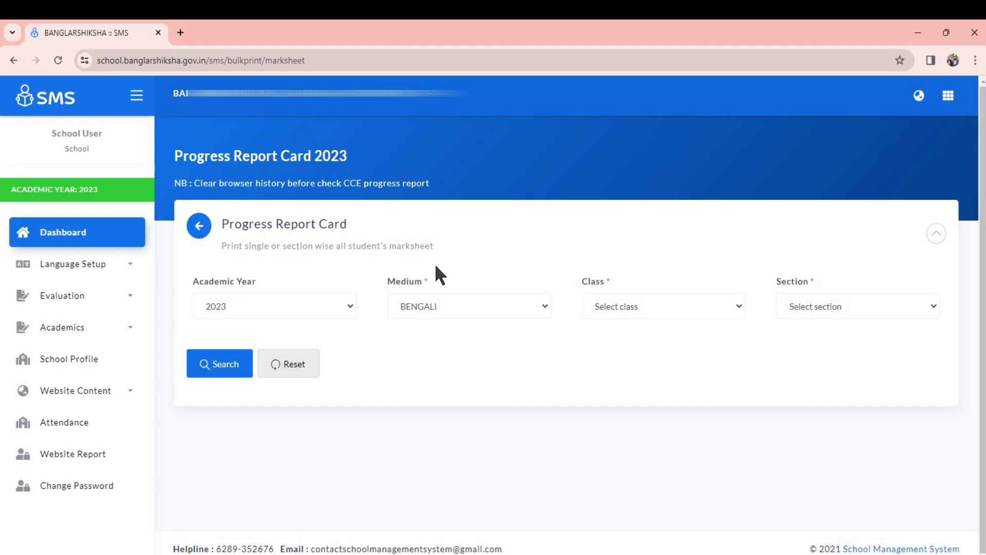
# - Search for the 2023 progress report cards of class I, section A, in the BENGALI medium
pyautogui.click(260, 310)
pyautogui.click(254, 326)
pyautogui.click(449, 303)
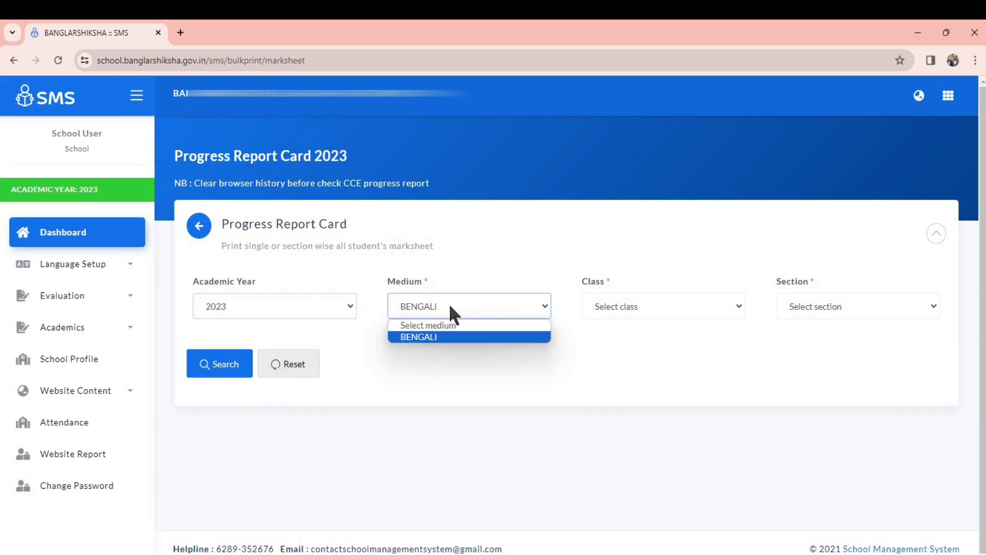
pyautogui.click(443, 339)
pyautogui.click(653, 314)
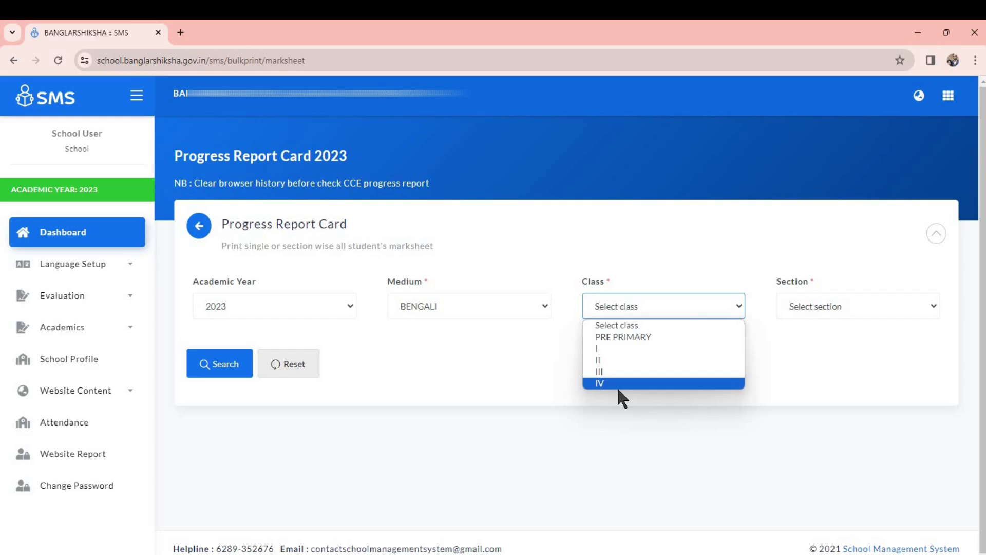
pyautogui.click(608, 348)
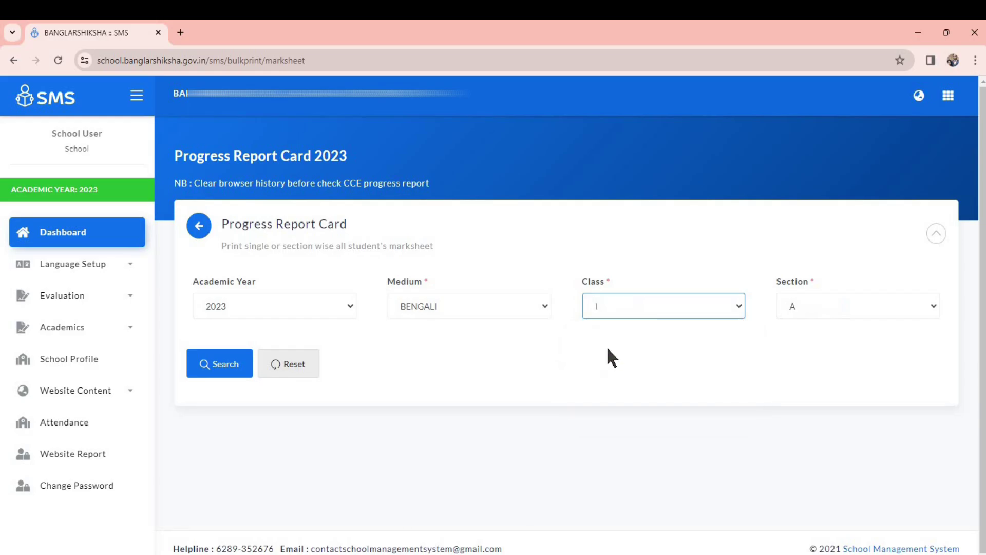
pyautogui.click(813, 308)
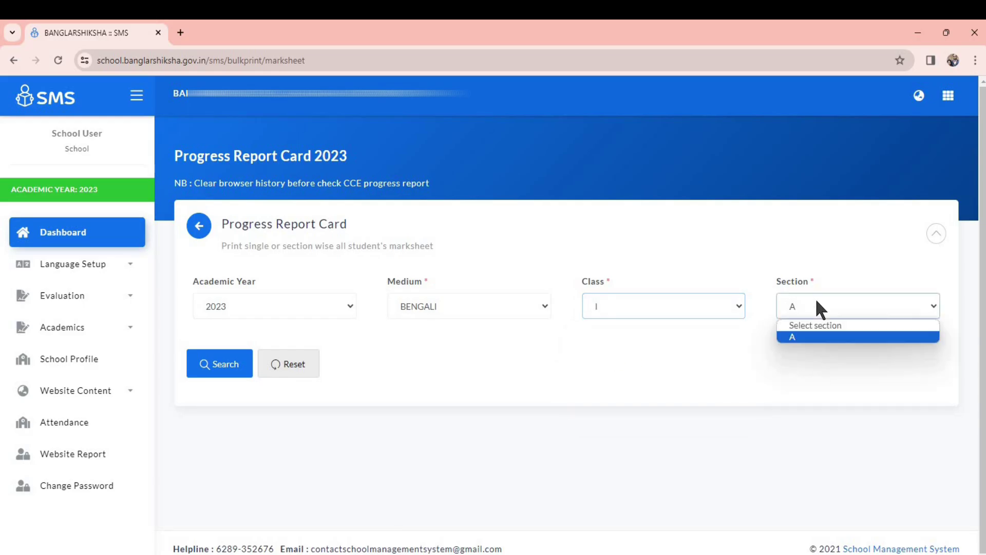
pyautogui.click(807, 336)
pyautogui.click(222, 374)
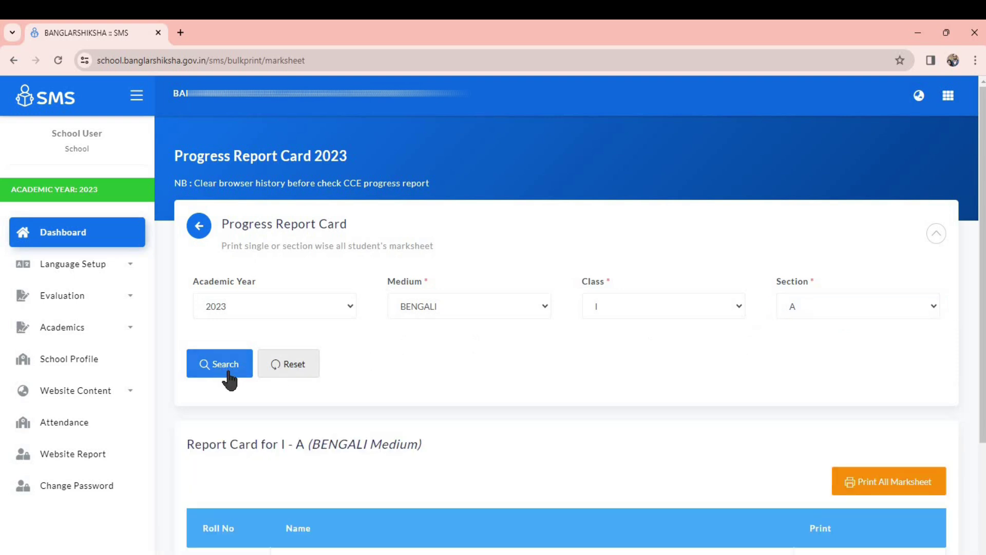
pyautogui.scroll(-3, 634, 467)
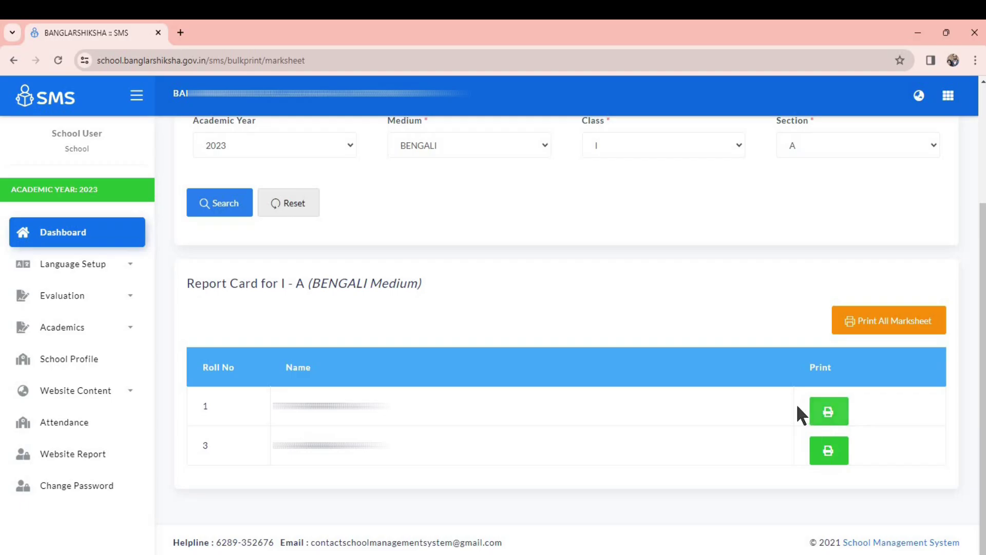
# - Open the printable marksheets of all students in class I, section A, and bring up their print preview
pyautogui.click(821, 423)
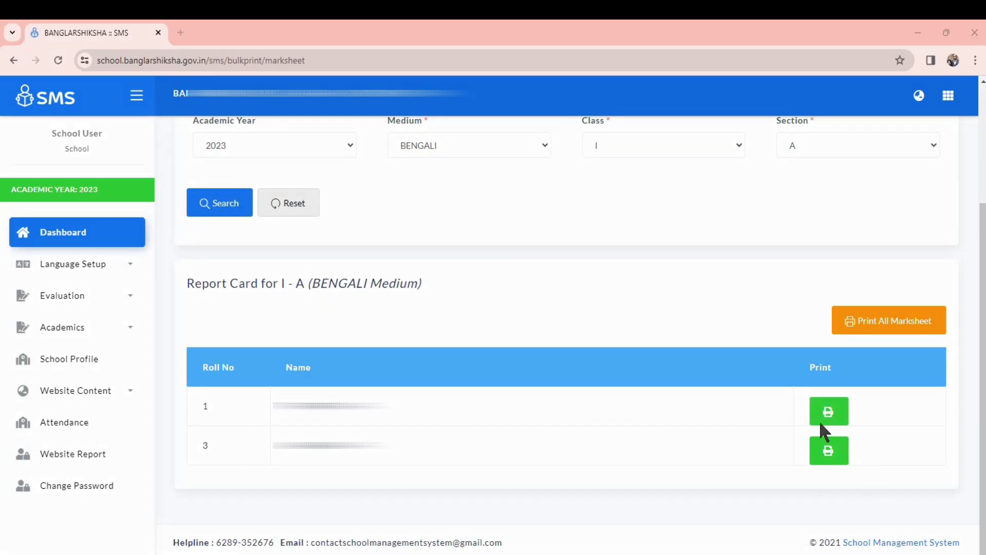
pyautogui.moveTo(822, 404)
pyautogui.mouseDown()
pyautogui.moveTo(876, 428)
pyautogui.moveTo(859, 435)
pyautogui.mouseUp()
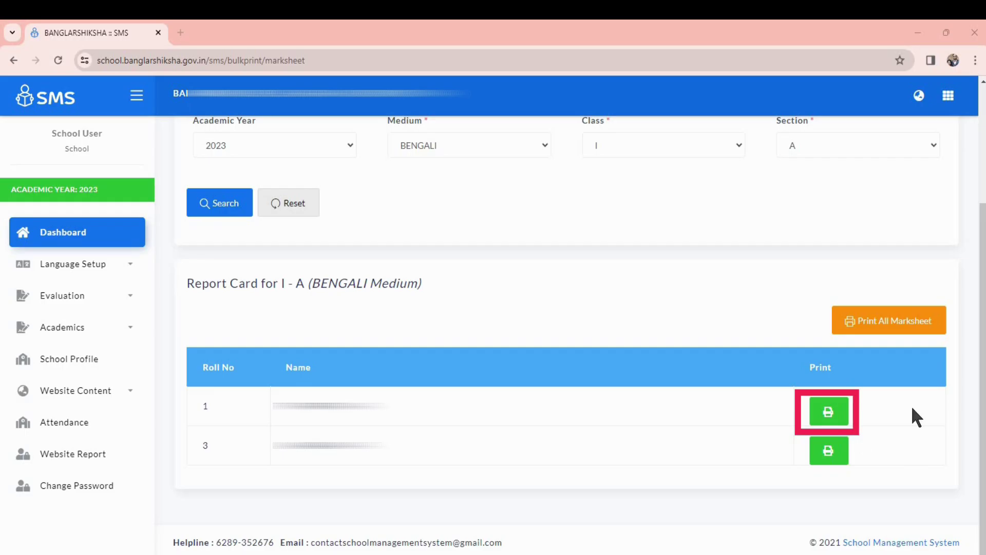
pyautogui.moveTo(815, 298); pyautogui.dragTo(953, 341)
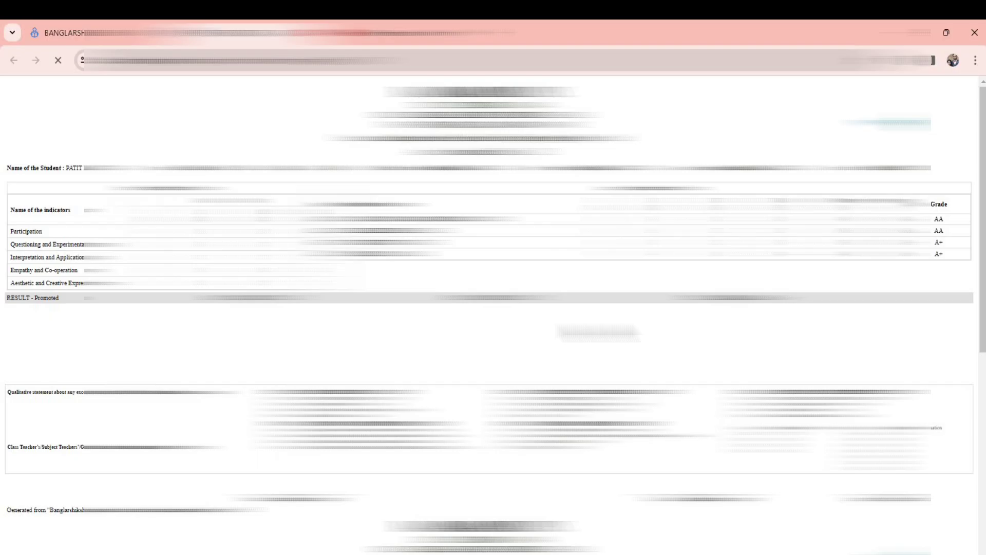
pyautogui.scroll(-7, 493, 308)
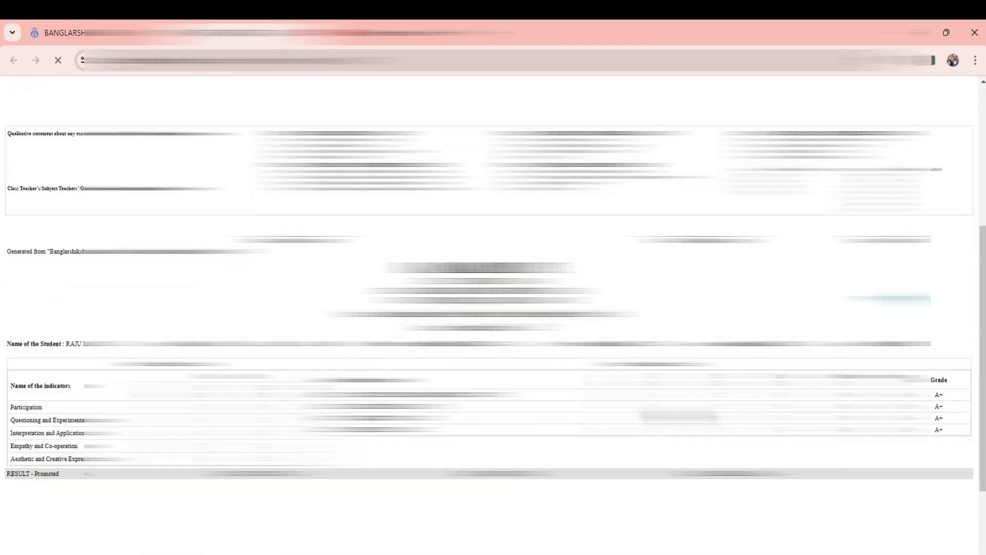
pyautogui.scroll(7, 493, 308)
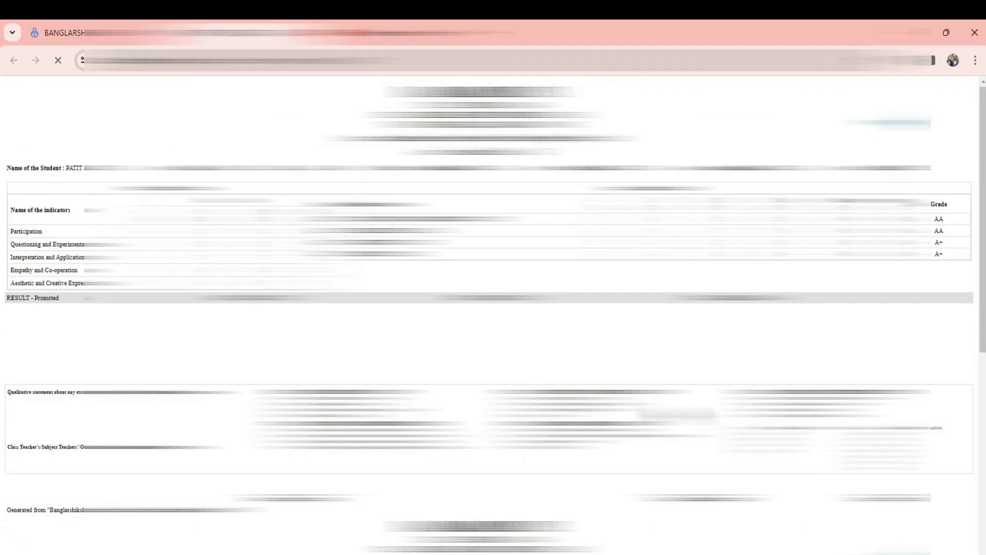
pyautogui.hotkey('ctrl', 'p')
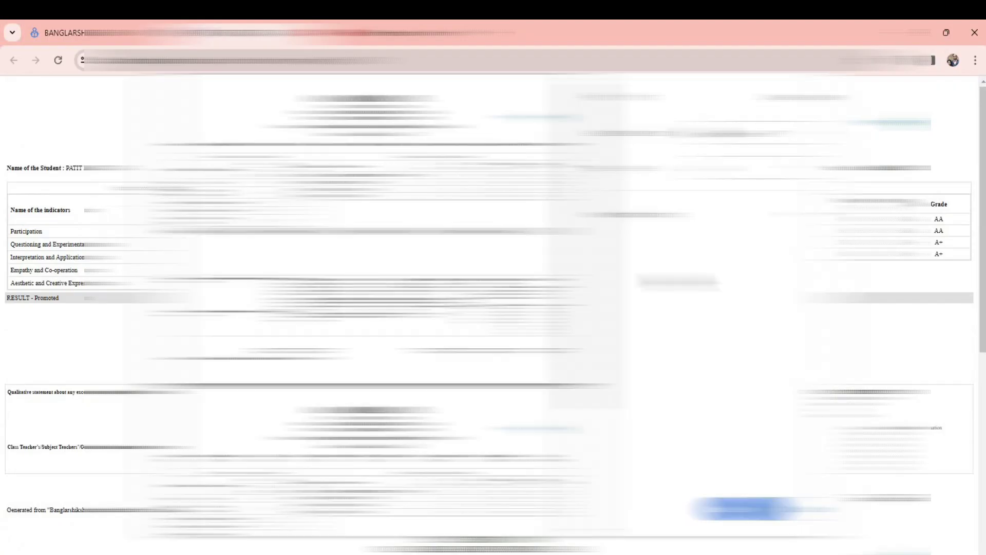